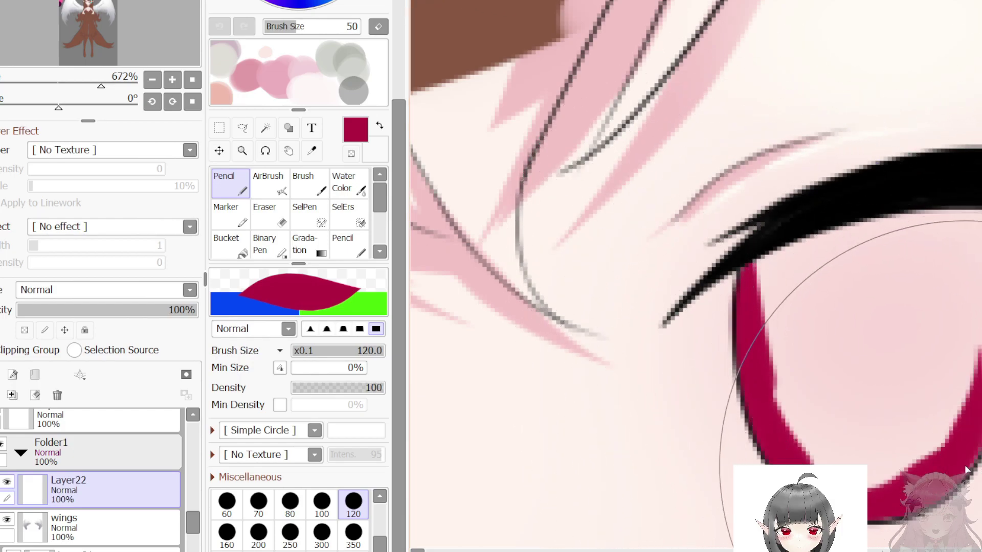
Step: Fill the irises with solid crimson inside their outline on Layer22, using the Pencil at sizes 120 and 80
{"action": "key", "text": "ctrl+z"}
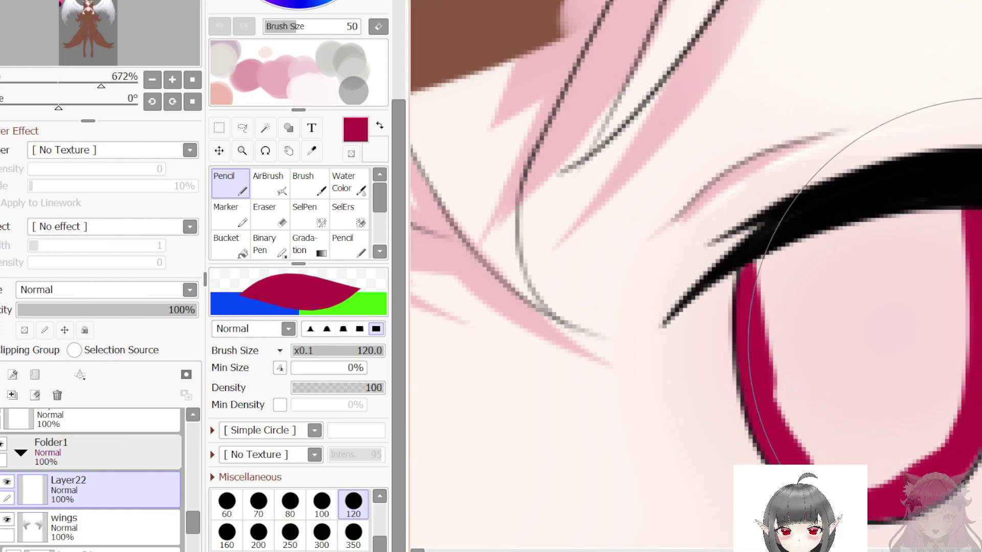
{"action": "mouse_move", "coordinate": [899, 429]}
{"action": "left_mouse_down"}
{"action": "mouse_move", "coordinate": [798, 445]}
{"action": "mouse_move", "coordinate": [810, 443]}
{"action": "mouse_move", "coordinate": [865, 332]}
{"action": "mouse_move", "coordinate": [788, 256]}
{"action": "mouse_move", "coordinate": [804, 247]}
{"action": "mouse_move", "coordinate": [932, 317]}
{"action": "mouse_move", "coordinate": [962, 368]}
{"action": "left_mouse_up"}
{"action": "key", "text": "ctrl+z"}
{"action": "mouse_move", "coordinate": [813, 248]}
{"action": "left_mouse_down"}
{"action": "mouse_move", "coordinate": [896, 221]}
{"action": "mouse_move", "coordinate": [957, 229]}
{"action": "mouse_move", "coordinate": [965, 386]}
{"action": "mouse_move", "coordinate": [923, 308]}
{"action": "mouse_move", "coordinate": [801, 345]}
{"action": "left_mouse_up"}
{"action": "scroll", "coordinate": [864, 333], "scroll_direction": "down", "scroll_amount": 2}
{"action": "scroll", "coordinate": [862, 330], "scroll_direction": "up", "scroll_amount": 2}
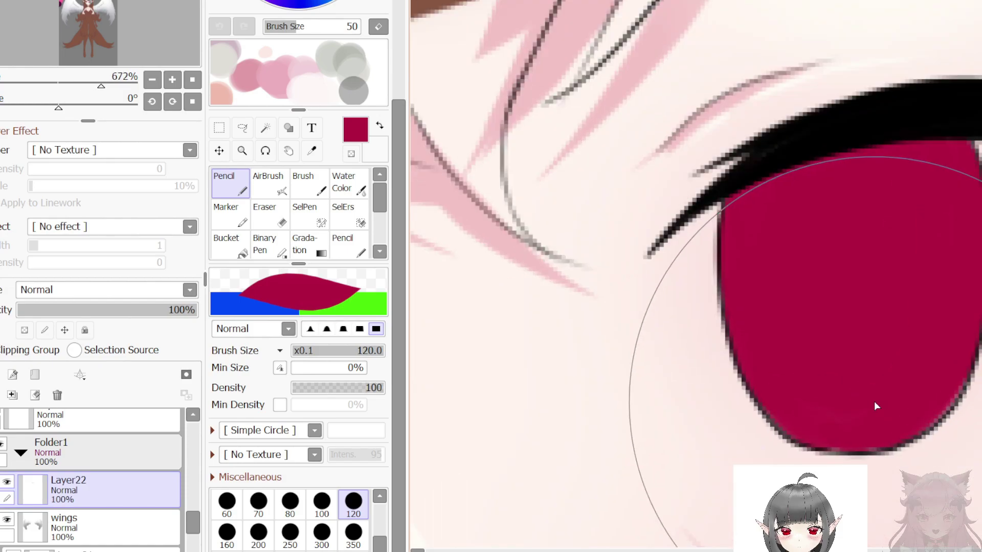
{"action": "left_click", "coordinate": [290, 533]}
{"action": "left_click", "coordinate": [290, 502]}
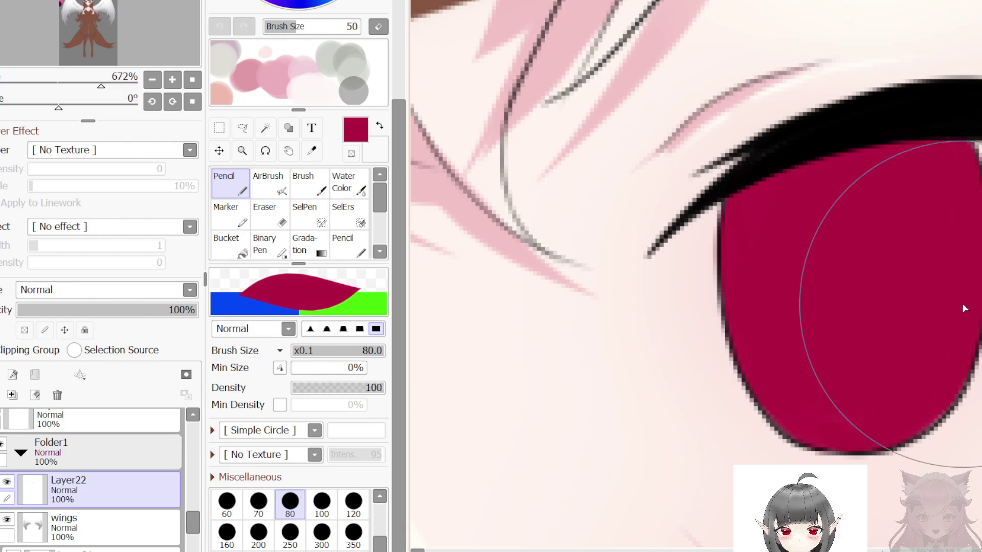
Step: Add a new layer above the iris base, sample the dark purple swatch and paint an oval pupil in the iris's centre
{"action": "scroll", "coordinate": [820, 281], "scroll_direction": "down", "scroll_amount": 13}
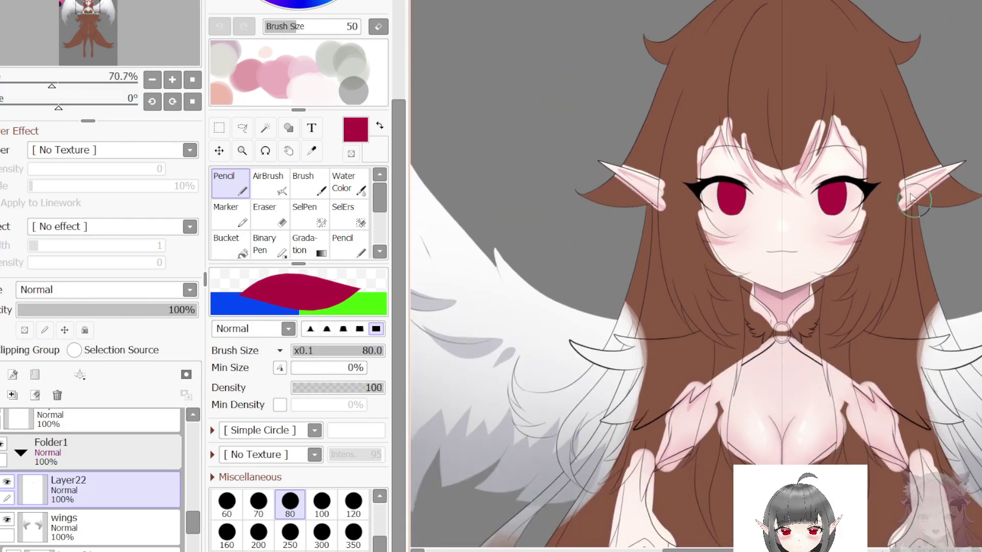
{"action": "scroll", "coordinate": [808, 115], "scroll_direction": "up", "scroll_amount": 2}
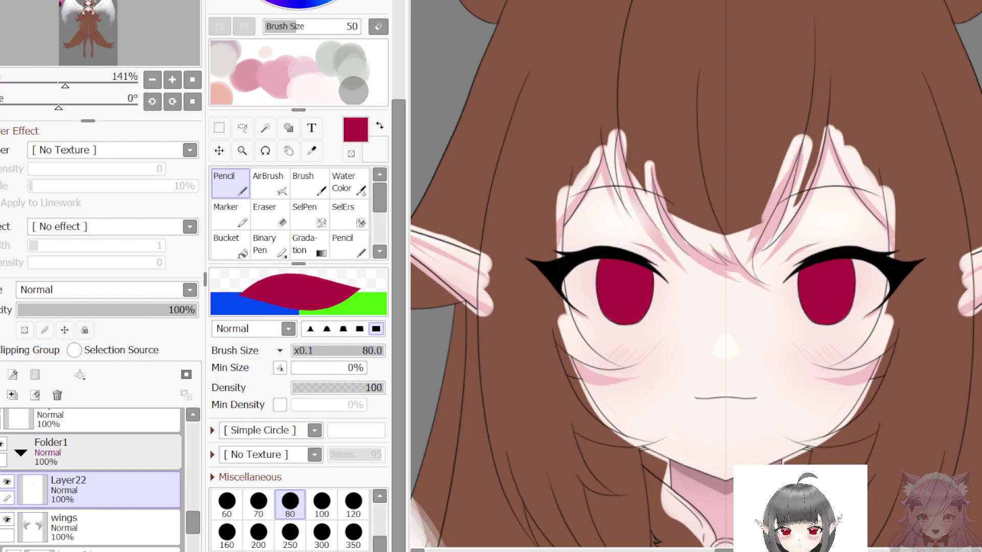
{"action": "scroll", "coordinate": [836, 281], "scroll_direction": "up", "scroll_amount": 6}
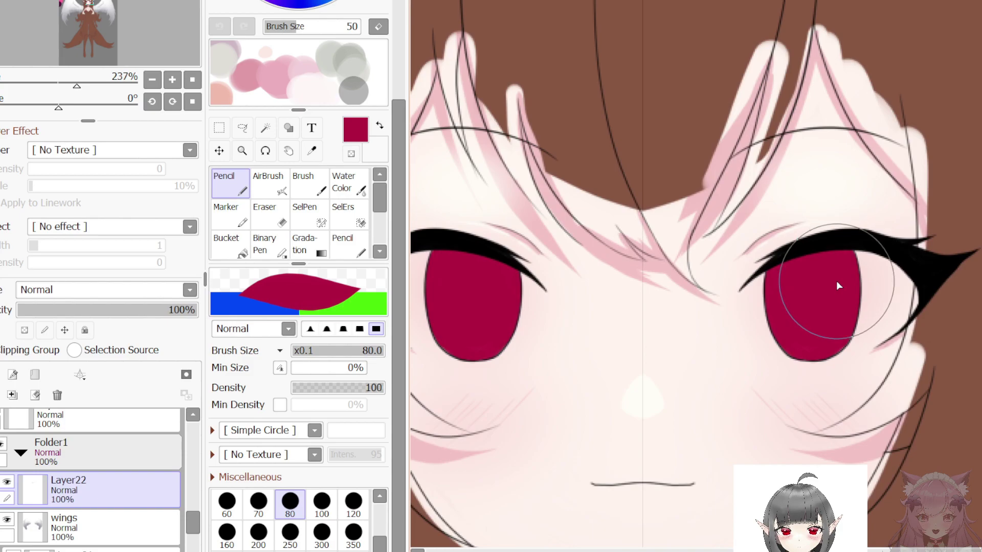
{"action": "scroll", "coordinate": [782, 377], "scroll_direction": "down", "scroll_amount": 5}
{"action": "scroll", "coordinate": [785, 382], "scroll_direction": "down", "scroll_amount": 2}
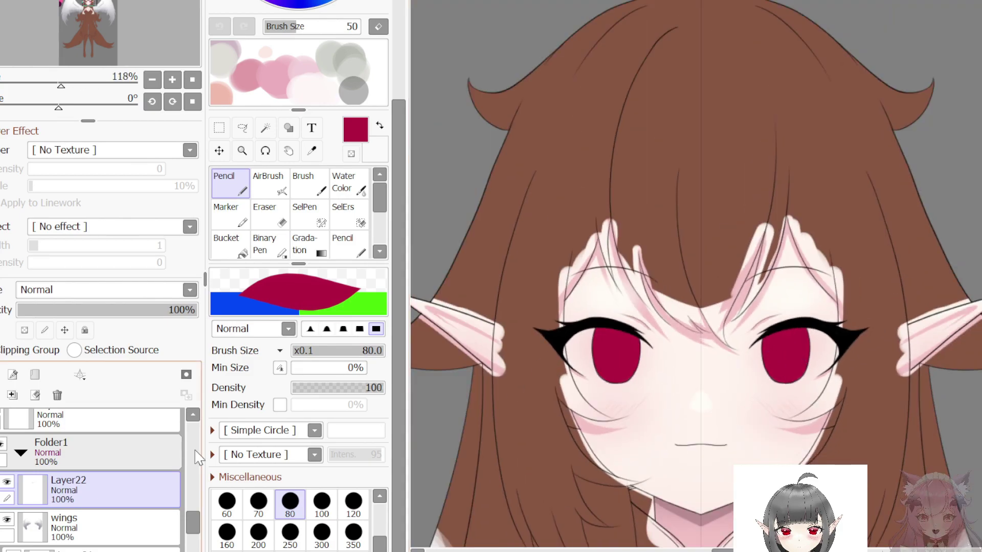
{"action": "scroll", "coordinate": [564, 352], "scroll_direction": "down", "scroll_amount": 9}
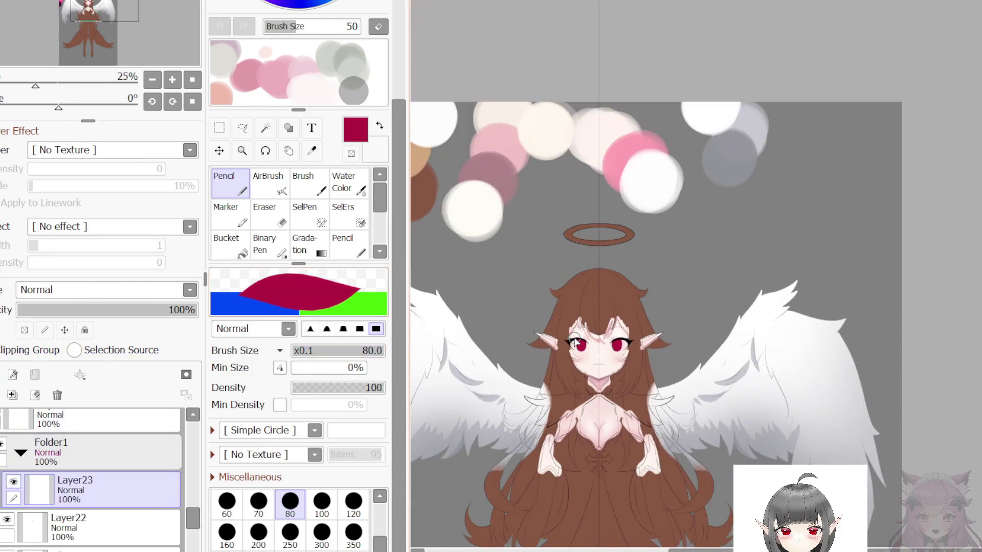
{"action": "left_click_drag", "start_coordinate": [564, 352], "coordinate": [716, 352]}
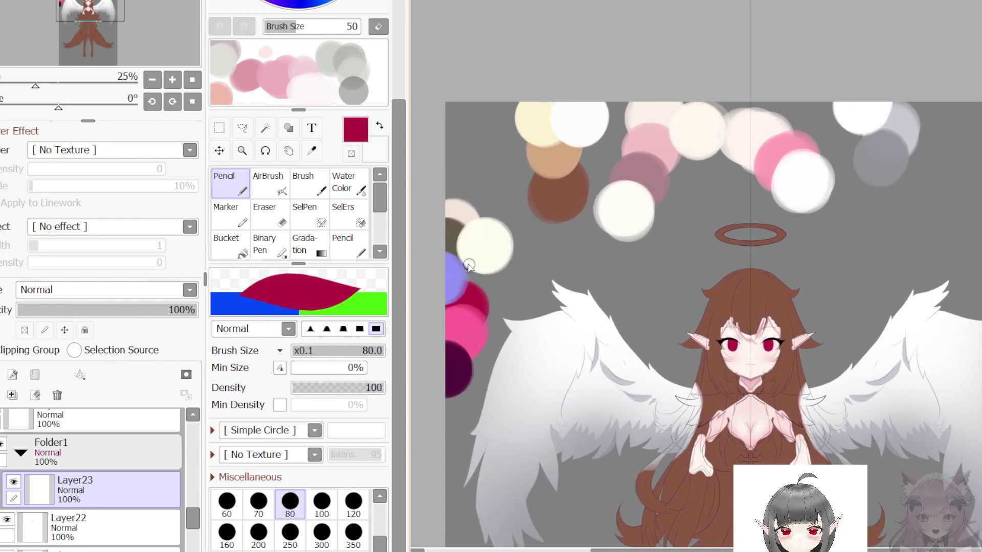
{"action": "right_click", "coordinate": [457, 367]}
{"action": "scroll", "coordinate": [787, 364], "scroll_direction": "up", "scroll_amount": 15}
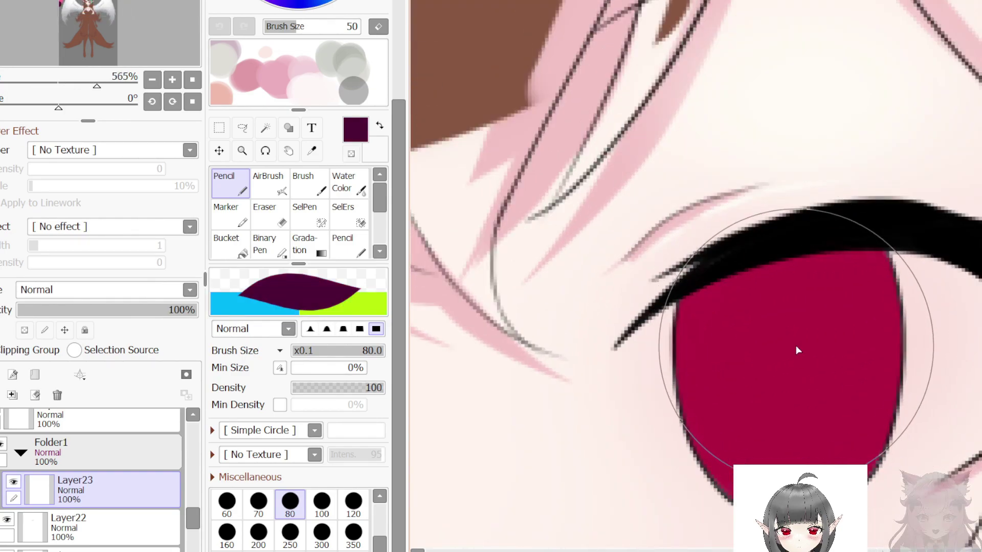
{"action": "mouse_move", "coordinate": [796, 344]}
{"action": "left_mouse_down"}
{"action": "mouse_move", "coordinate": [776, 355]}
{"action": "mouse_move", "coordinate": [790, 405]}
{"action": "mouse_move", "coordinate": [797, 339]}
{"action": "mouse_move", "coordinate": [785, 399]}
{"action": "mouse_move", "coordinate": [804, 344]}
{"action": "mouse_move", "coordinate": [776, 388]}
{"action": "mouse_move", "coordinate": [807, 364]}
{"action": "mouse_move", "coordinate": [782, 382]}
{"action": "mouse_move", "coordinate": [802, 349]}
{"action": "mouse_move", "coordinate": [777, 393]}
{"action": "mouse_move", "coordinate": [809, 357]}
{"action": "mouse_move", "coordinate": [773, 375]}
{"action": "mouse_move", "coordinate": [811, 389]}
{"action": "mouse_move", "coordinate": [782, 349]}
{"action": "left_mouse_up"}
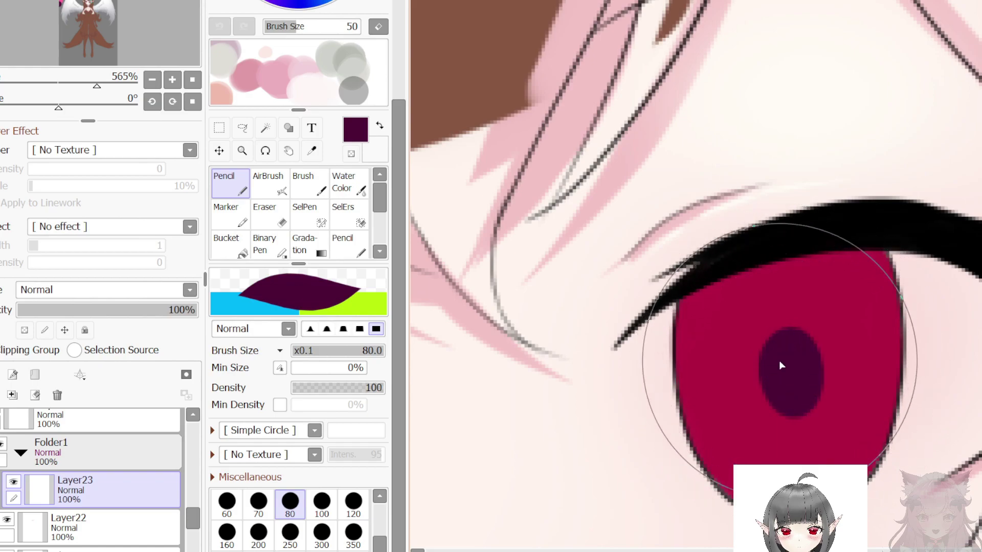
Step: Sample the bright pink swatch beside the character as the Pencil colour
{"action": "scroll", "coordinate": [792, 368], "scroll_direction": "down", "scroll_amount": 6}
{"action": "scroll", "coordinate": [471, 324], "scroll_direction": "up", "scroll_amount": 2}
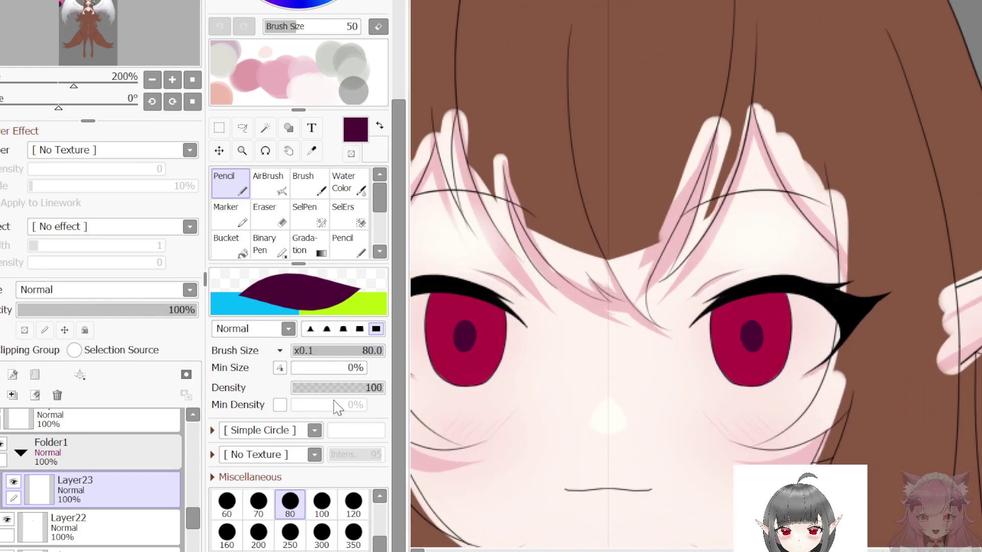
{"action": "key", "text": "v"}
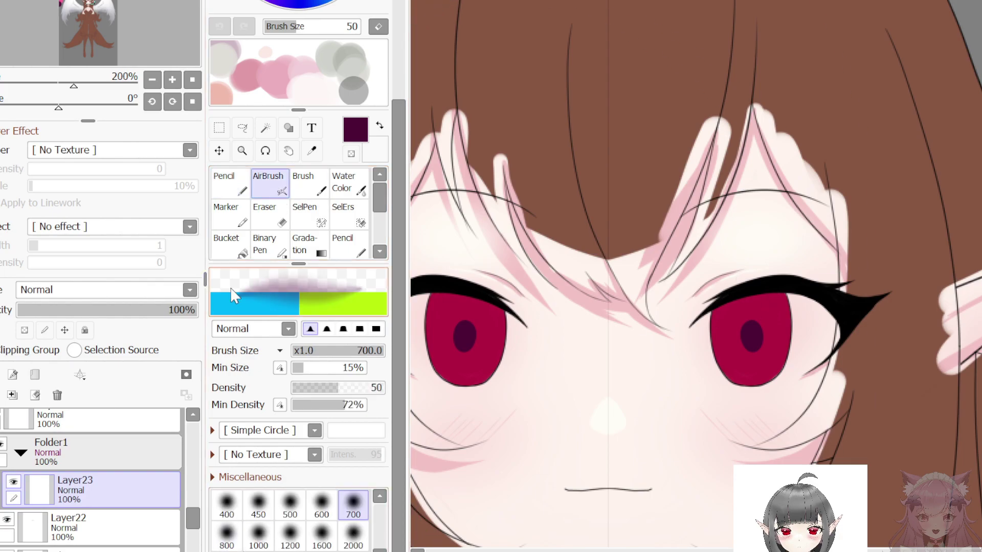
{"action": "key", "text": "n"}
{"action": "scroll", "coordinate": [715, 321], "scroll_direction": "up", "scroll_amount": 1}
{"action": "scroll", "coordinate": [715, 320], "scroll_direction": "down", "scroll_amount": 7}
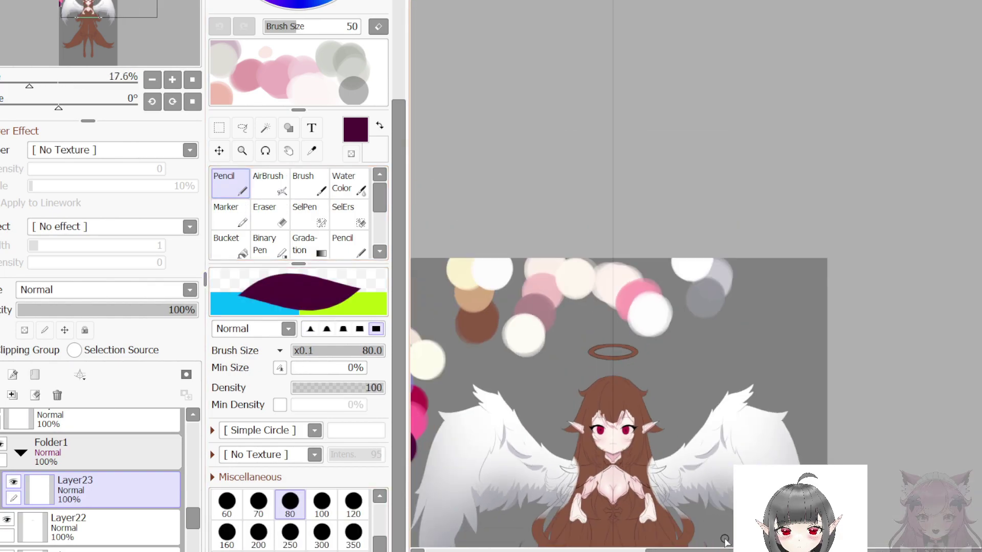
{"action": "scroll", "coordinate": [447, 418], "scroll_direction": "up", "scroll_amount": 1}
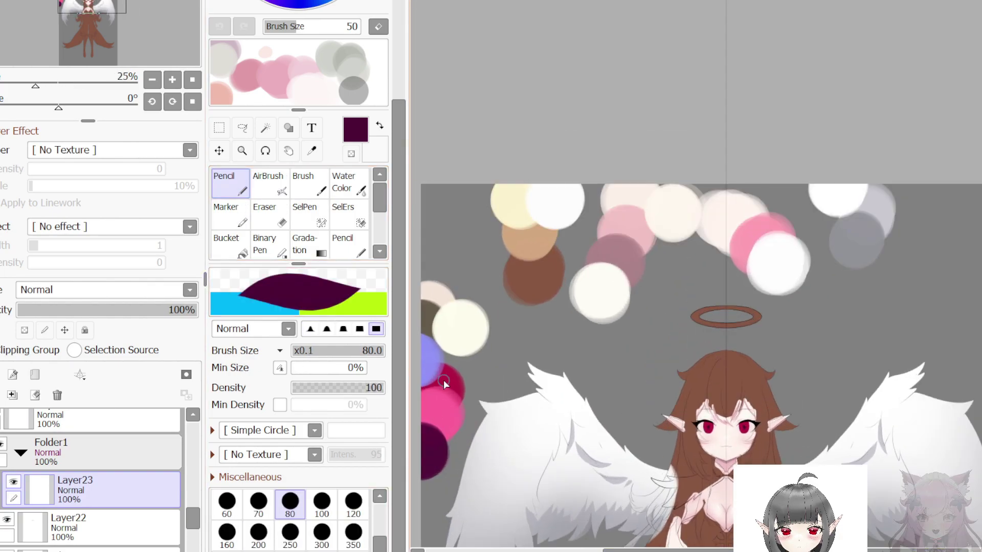
{"action": "left_click", "coordinate": [438, 427], "text": "alt"}
{"action": "scroll", "coordinate": [718, 410], "scroll_direction": "up", "scroll_amount": 6}
{"action": "scroll", "coordinate": [718, 410], "scroll_direction": "up", "scroll_amount": 2}
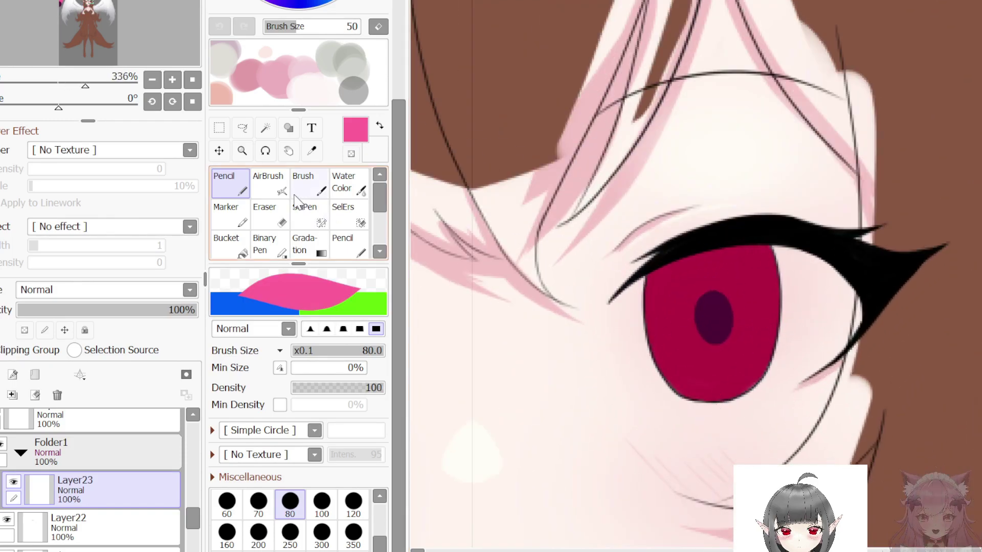
Step: Add a new layer beneath the pupil layer and paint a rounded pink glow at the bottom of the iris
{"action": "left_click", "coordinate": [13, 395]}
{"action": "left_click_drag", "start_coordinate": [77, 489], "coordinate": [77, 527]}
{"action": "scroll", "coordinate": [691, 424], "scroll_direction": "up", "scroll_amount": 2}
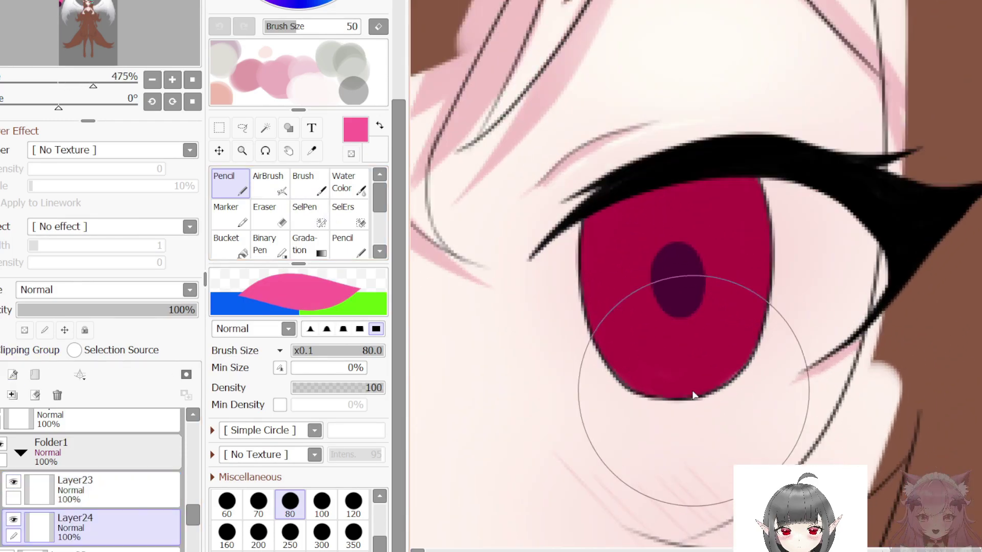
{"action": "mouse_move", "coordinate": [632, 390]}
{"action": "left_mouse_down"}
{"action": "mouse_move", "coordinate": [655, 351]}
{"action": "mouse_move", "coordinate": [700, 356]}
{"action": "mouse_move", "coordinate": [722, 400]}
{"action": "left_mouse_up"}
{"action": "key", "text": "ctrl+z"}
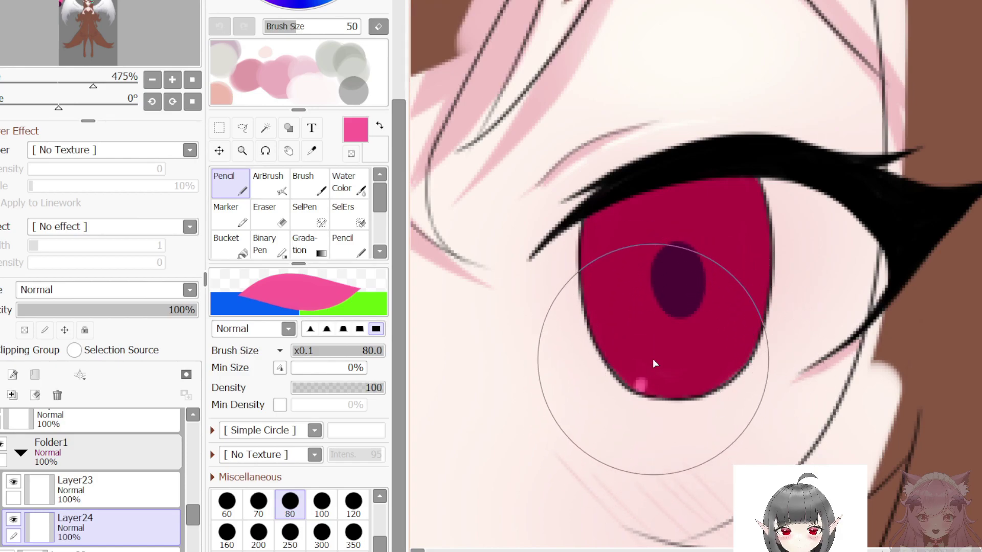
{"action": "left_click_drag", "start_coordinate": [642, 391], "coordinate": [729, 381]}
{"action": "mouse_move", "coordinate": [663, 376]}
{"action": "left_mouse_down"}
{"action": "mouse_move", "coordinate": [670, 384]}
{"action": "mouse_move", "coordinate": [695, 357]}
{"action": "mouse_move", "coordinate": [710, 369]}
{"action": "mouse_move", "coordinate": [711, 358]}
{"action": "mouse_move", "coordinate": [640, 425]}
{"action": "mouse_move", "coordinate": [736, 386]}
{"action": "mouse_move", "coordinate": [639, 361]}
{"action": "mouse_move", "coordinate": [684, 343]}
{"action": "mouse_move", "coordinate": [725, 349]}
{"action": "mouse_move", "coordinate": [688, 343]}
{"action": "mouse_move", "coordinate": [741, 369]}
{"action": "mouse_move", "coordinate": [715, 361]}
{"action": "left_mouse_up"}
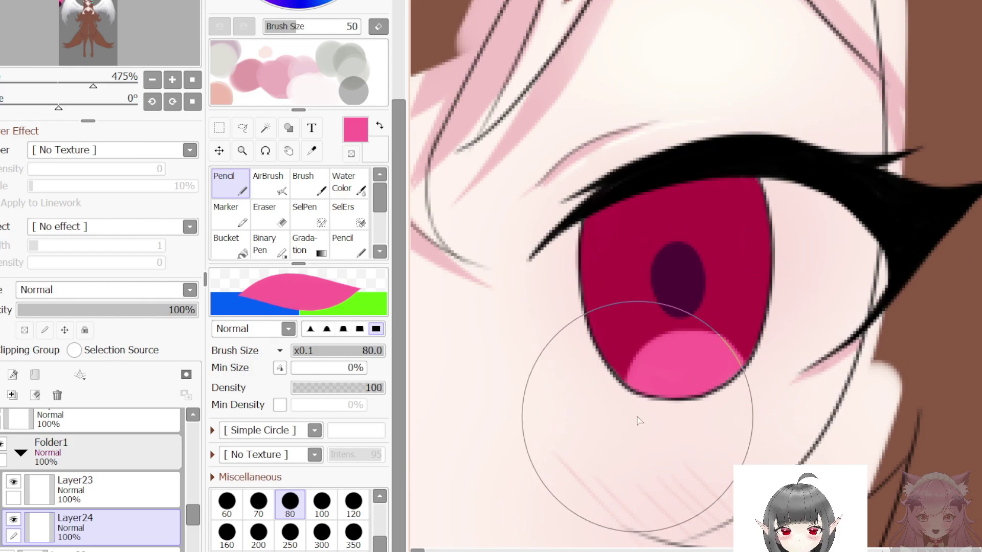
Step: Make the pupil layer active, sample the pupil's dark purple and try a Pencil stroke along the iris's upper edge
{"action": "right_click", "coordinate": [685, 261]}
{"action": "left_click", "coordinate": [688, 251], "text": "ctrl+shift"}
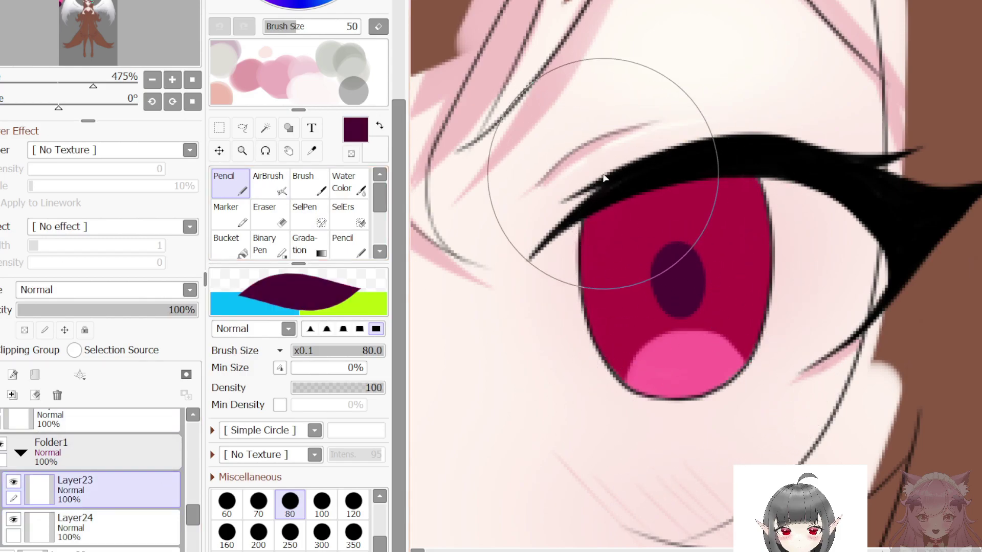
{"action": "mouse_move", "coordinate": [619, 179]}
{"action": "left_mouse_down"}
{"action": "mouse_move", "coordinate": [593, 175]}
{"action": "mouse_move", "coordinate": [602, 195]}
{"action": "left_mouse_up"}
{"action": "key", "text": "ctrl+z"}
Step: Shade the upper half of the iris with a soft dark purple gradient, using the AirBrush at sizes 120 and 50
{"action": "key", "text": "v"}
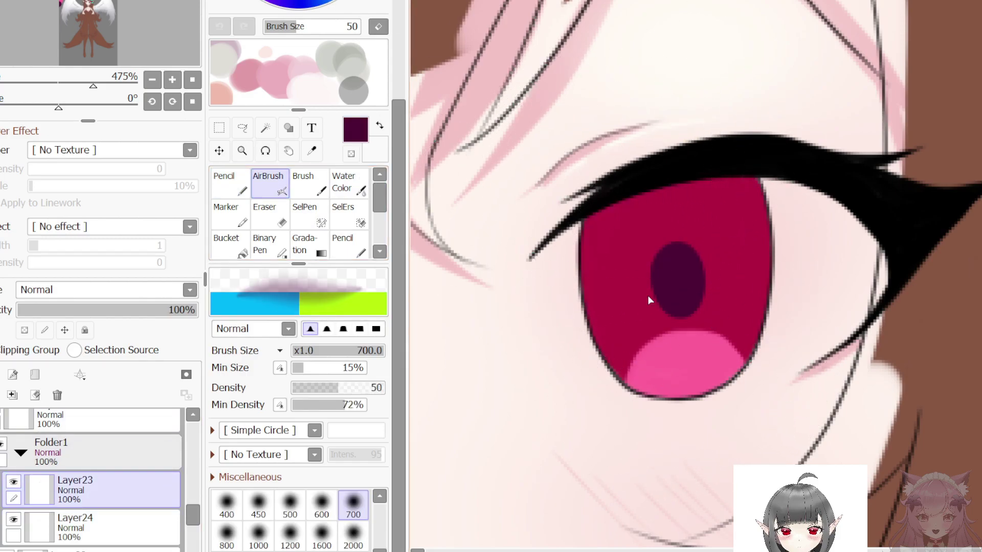
{"action": "key", "text": "bracketleft"}
{"action": "key", "text": "bracketleft"}
{"action": "key", "text": "bracketleft"}
{"action": "key", "text": "bracketleft"}
{"action": "key", "text": "bracketleft"}
{"action": "key", "text": "bracketleft"}
{"action": "key", "text": "bracketleft"}
{"action": "key", "text": "bracketleft"}
{"action": "key", "text": "bracketleft"}
{"action": "key", "text": "bracketleft"}
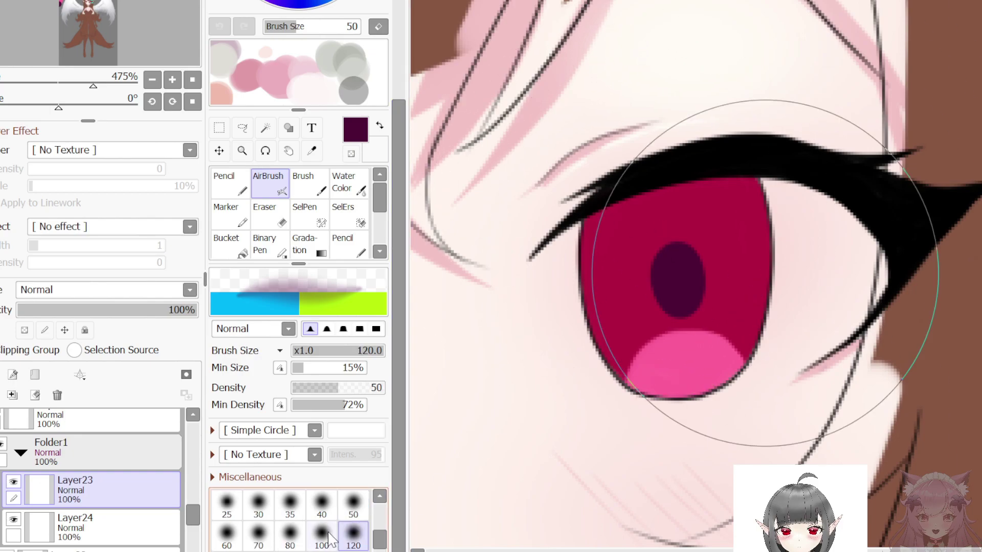
{"action": "mouse_move", "coordinate": [671, 216]}
{"action": "left_mouse_down"}
{"action": "mouse_move", "coordinate": [538, 246]}
{"action": "mouse_move", "coordinate": [885, 221]}
{"action": "left_mouse_up"}
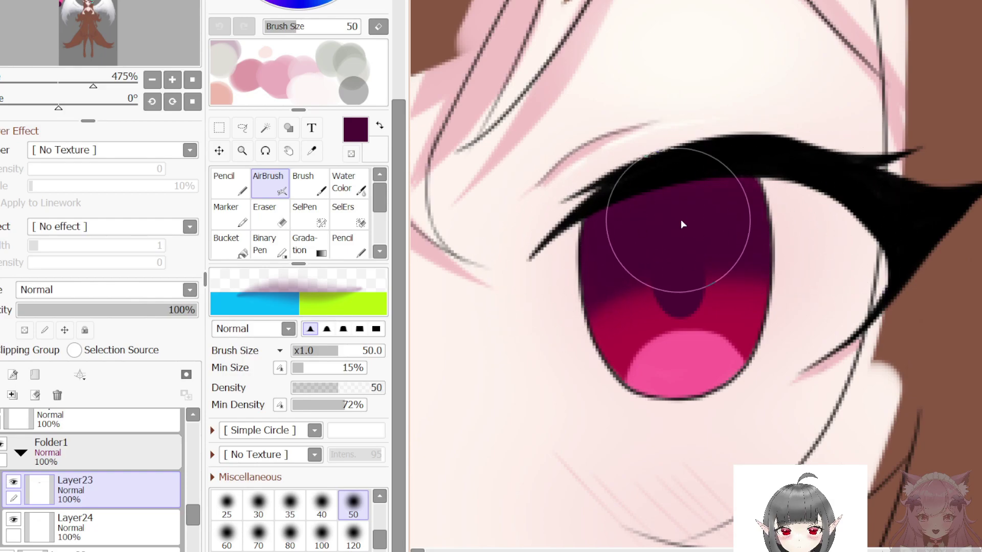
{"action": "key", "text": "Home"}
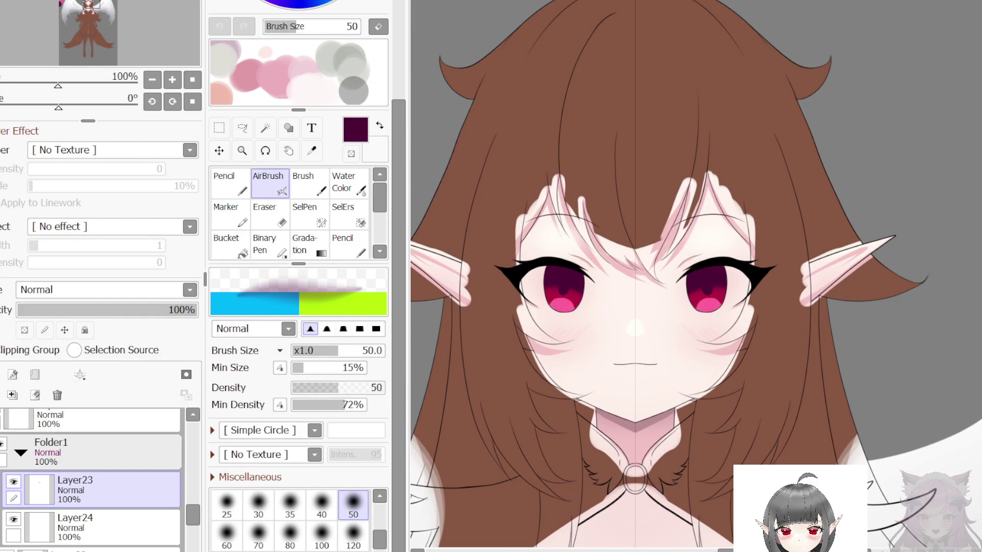
Step: Sample the lavender swatch beside the character and switch to the Pencil
{"action": "scroll", "coordinate": [747, 288], "scroll_direction": "up", "scroll_amount": 3}
{"action": "scroll", "coordinate": [687, 315], "scroll_direction": "down", "scroll_amount": 6}
{"action": "mouse_move", "coordinate": [726, 549]}
{"action": "left_mouse_down"}
{"action": "mouse_move", "coordinate": [548, 540]}
{"action": "mouse_move", "coordinate": [758, 550]}
{"action": "left_mouse_up"}
{"action": "right_click", "coordinate": [603, 148]}
{"action": "scroll", "coordinate": [726, 327], "scroll_direction": "up", "scroll_amount": 11}
{"action": "left_click", "coordinate": [240, 194]}
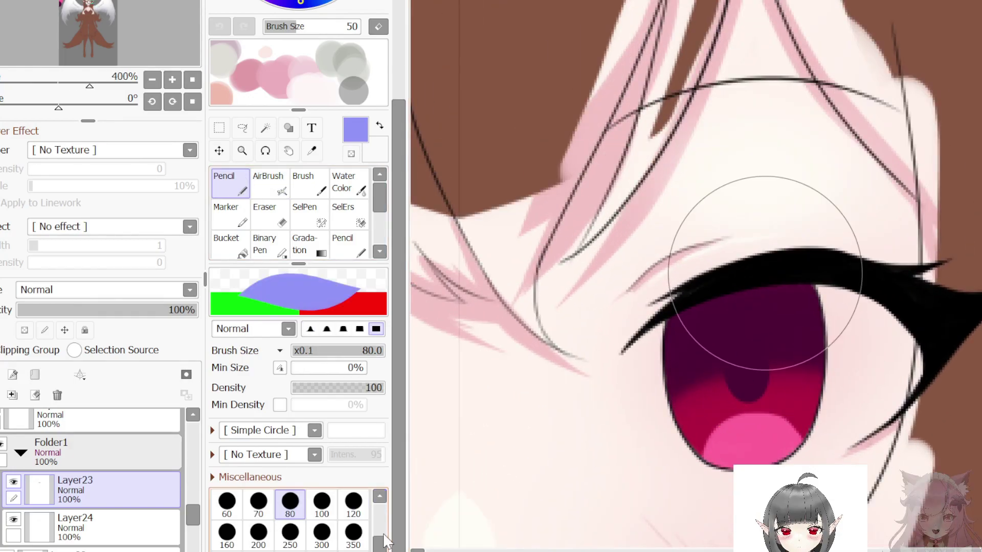
Step: Add a new layer in Shine mode and dot a small lavender highlight near the iris's upper edge with the Pencil at size 20
{"action": "left_click", "coordinate": [13, 375]}
{"action": "left_click", "coordinate": [110, 290]}
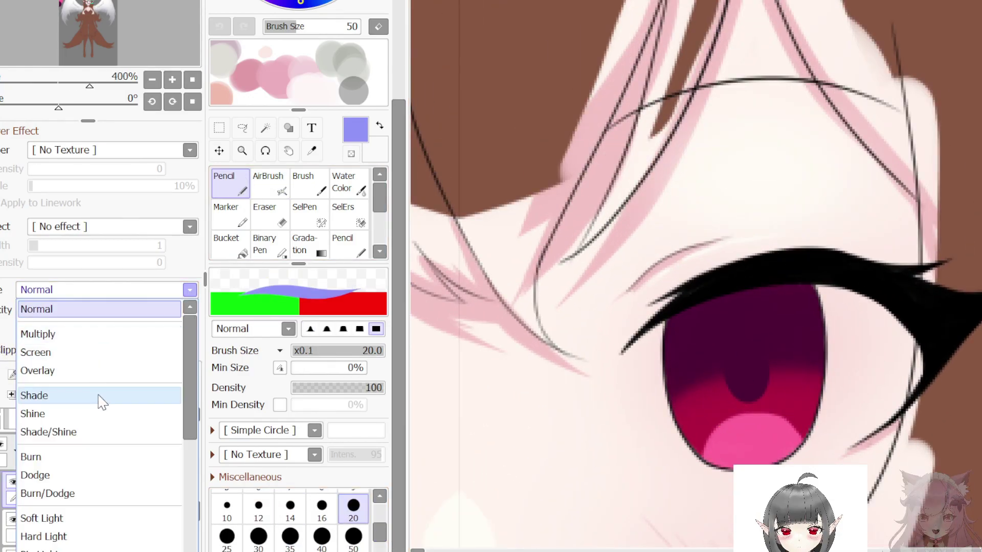
{"action": "left_click", "coordinate": [98, 411]}
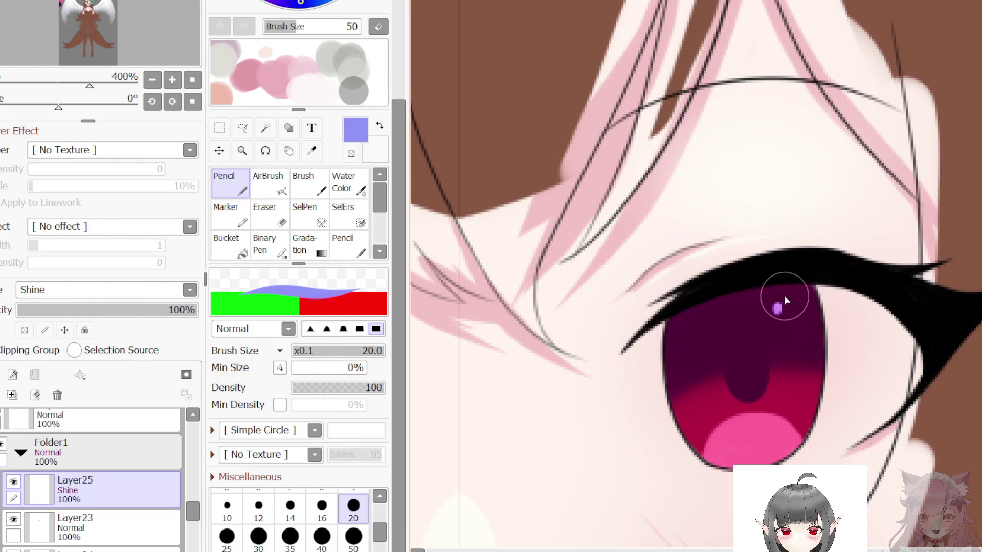
Step: Add a layer below the highlight at 31% opacity and paint a large lavender reflection on the upper iris with the size 50 Pencil
{"action": "left_click", "coordinate": [12, 375]}
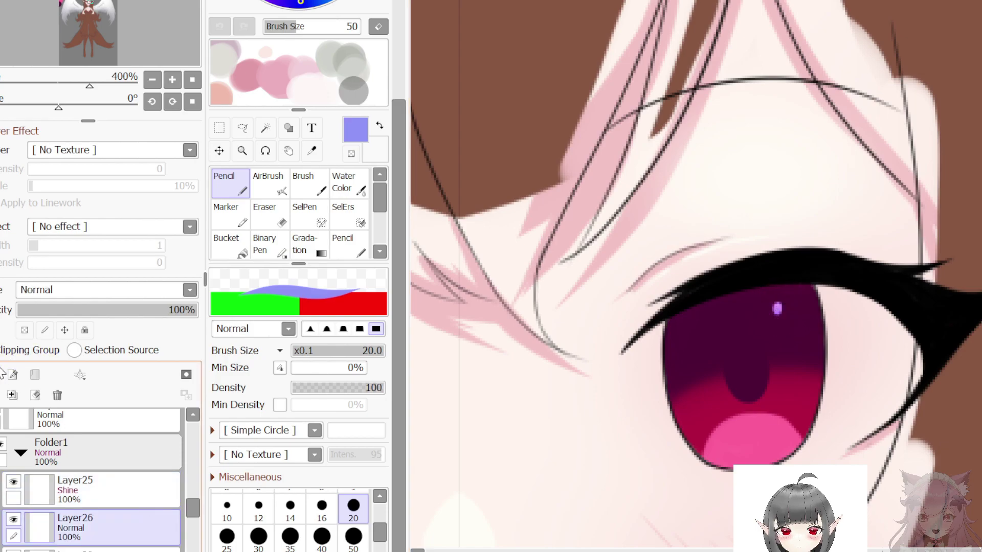
{"action": "left_click", "coordinate": [357, 540]}
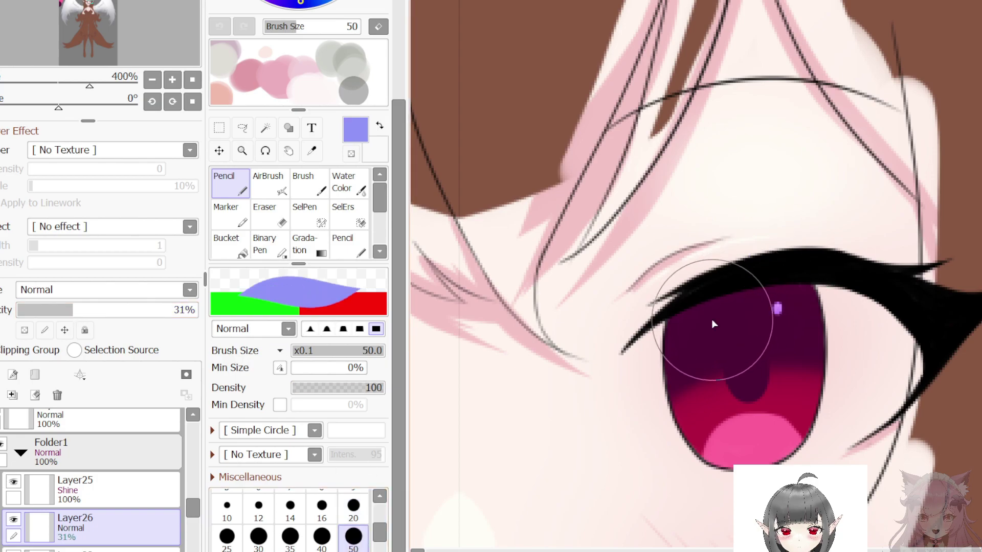
{"action": "mouse_move", "coordinate": [720, 363]}
{"action": "left_mouse_down"}
{"action": "mouse_move", "coordinate": [745, 326]}
{"action": "mouse_move", "coordinate": [735, 308]}
{"action": "mouse_move", "coordinate": [690, 341]}
{"action": "mouse_move", "coordinate": [691, 351]}
{"action": "mouse_move", "coordinate": [711, 320]}
{"action": "mouse_move", "coordinate": [696, 357]}
{"action": "mouse_move", "coordinate": [723, 316]}
{"action": "mouse_move", "coordinate": [700, 364]}
{"action": "mouse_move", "coordinate": [737, 306]}
{"action": "mouse_move", "coordinate": [707, 361]}
{"action": "mouse_move", "coordinate": [741, 322]}
{"action": "left_mouse_up"}
{"action": "scroll", "coordinate": [716, 321], "scroll_direction": "down", "scroll_amount": 6}
{"action": "scroll", "coordinate": [701, 340], "scroll_direction": "up", "scroll_amount": 6}
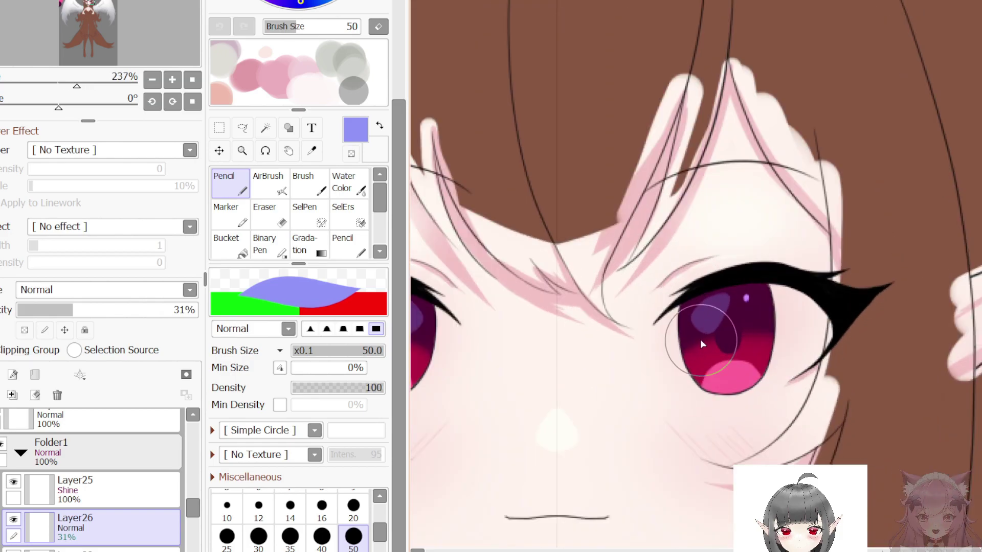
Step: Lower the lavender reflection layer's opacity to 9%
{"action": "left_click_drag", "start_coordinate": [57, 313], "coordinate": [42, 313]}
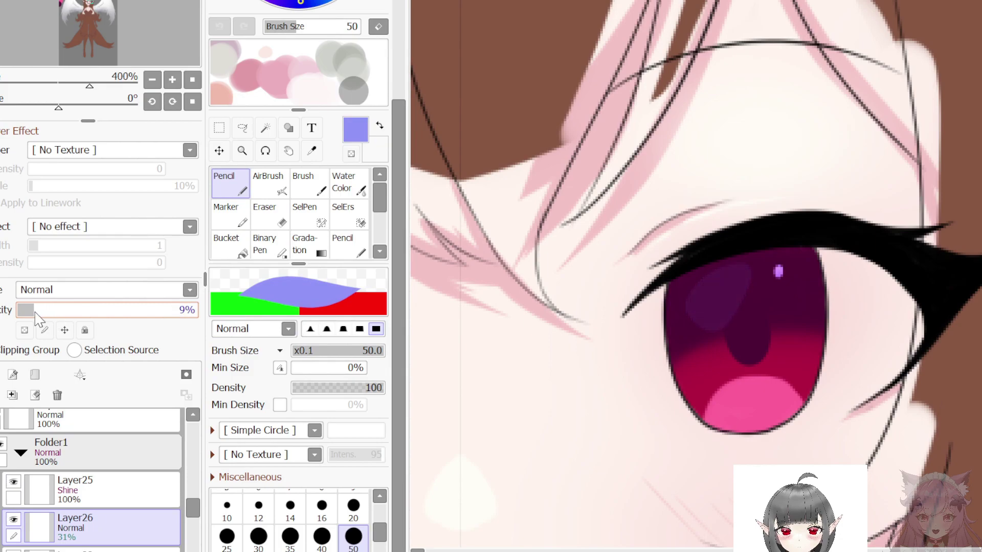
{"action": "scroll", "coordinate": [693, 483], "scroll_direction": "down", "scroll_amount": 4}
{"action": "scroll", "coordinate": [767, 297], "scroll_direction": "up", "scroll_amount": 5}
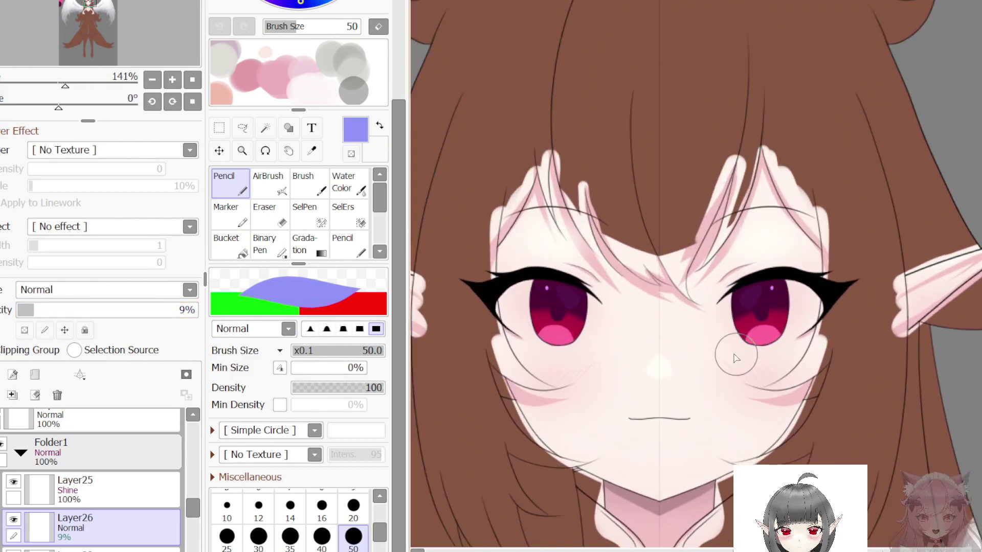
Step: Sample the upper iris's dark purple and airbrush soft shading around the lower iris edges on Layer23 at brush size 50
{"action": "left_click", "coordinate": [659, 274], "text": "alt"}
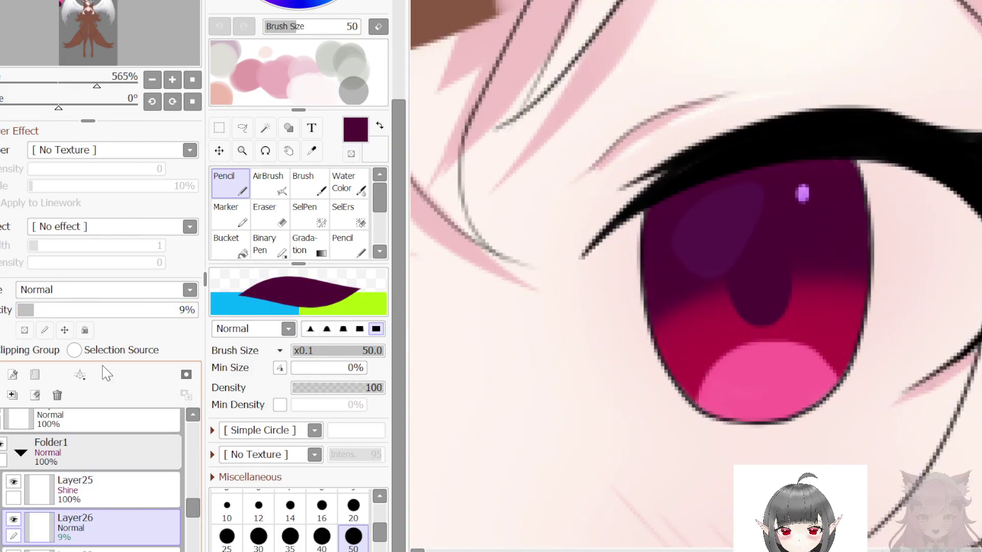
{"action": "scroll", "coordinate": [137, 486], "scroll_direction": "down", "scroll_amount": 2}
{"action": "left_click", "coordinate": [137, 523]}
{"action": "scroll", "coordinate": [139, 491], "scroll_direction": "down", "scroll_amount": 1}
{"action": "scroll", "coordinate": [144, 481], "scroll_direction": "up", "scroll_amount": 1}
{"action": "left_click", "coordinate": [144, 480]}
{"action": "scroll", "coordinate": [142, 474], "scroll_direction": "up", "scroll_amount": 2}
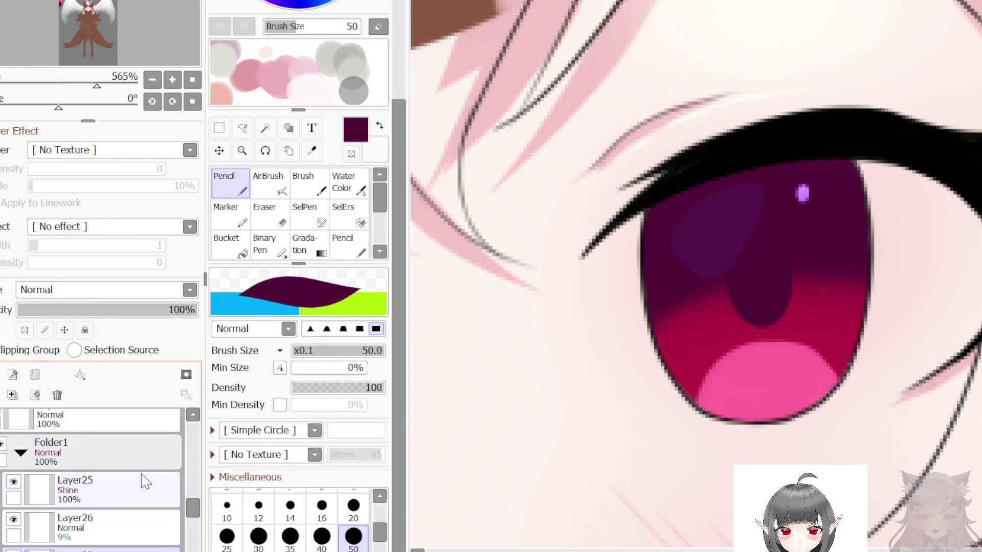
{"action": "left_click", "coordinate": [146, 481]}
{"action": "scroll", "coordinate": [149, 532], "scroll_direction": "down", "scroll_amount": 1}
{"action": "left_click", "coordinate": [143, 492]}
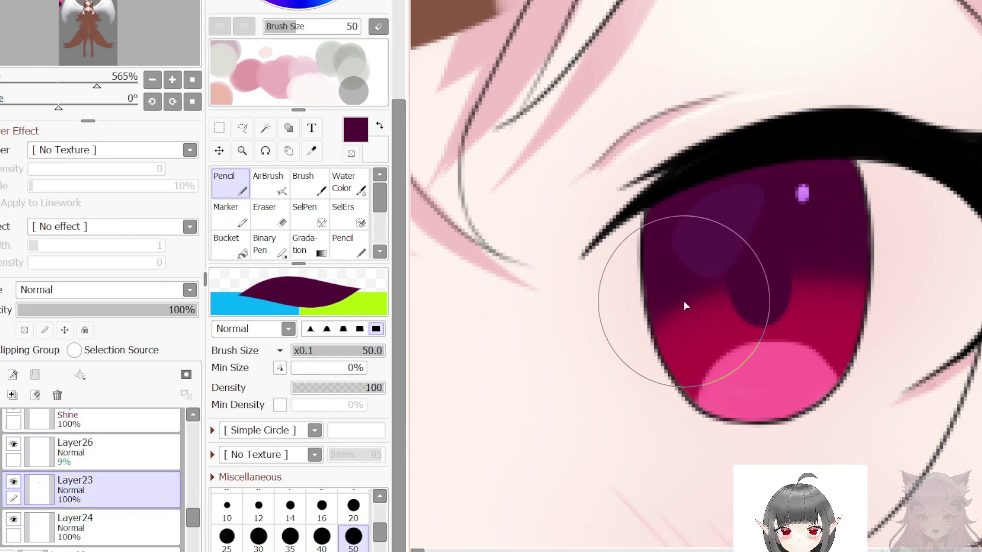
{"action": "key", "text": "v"}
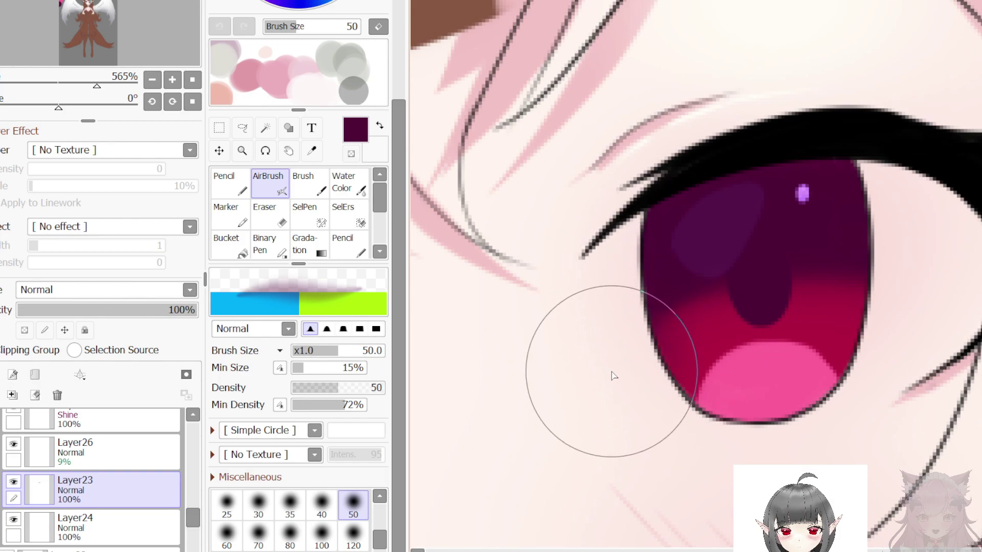
{"action": "left_click_drag", "start_coordinate": [645, 447], "coordinate": [727, 450]}
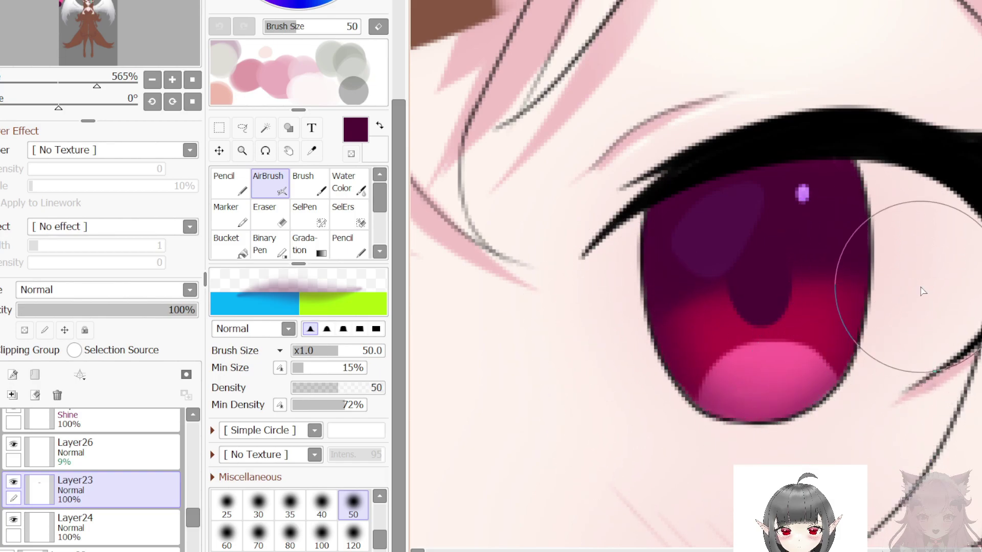
Step: Add a layer above Layer23 and paint a small oval inside the pupil with the size 50 Pencil in the lower iris's pink
{"action": "key", "text": "n"}
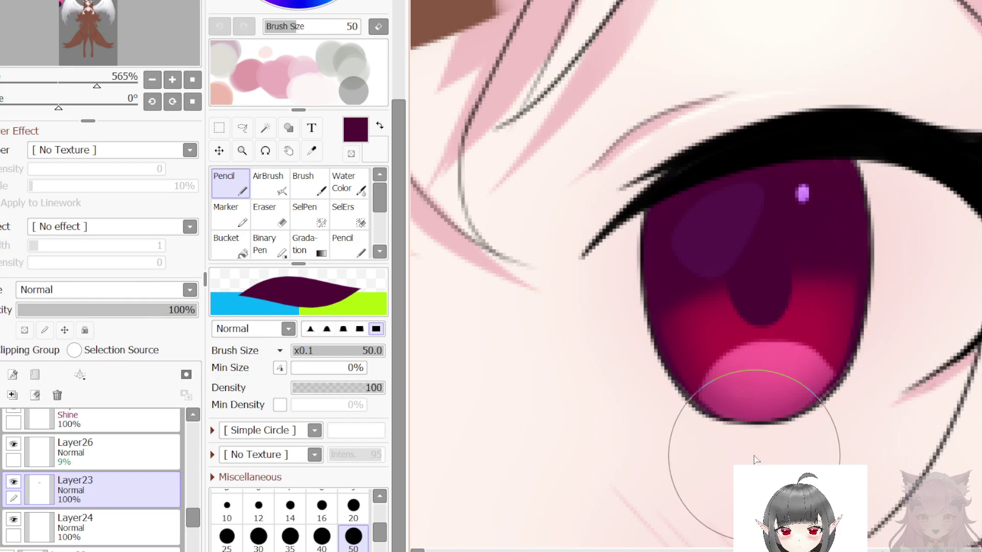
{"action": "scroll", "coordinate": [710, 455], "scroll_direction": "down", "scroll_amount": 5}
{"action": "scroll", "coordinate": [711, 295], "scroll_direction": "up", "scroll_amount": 3}
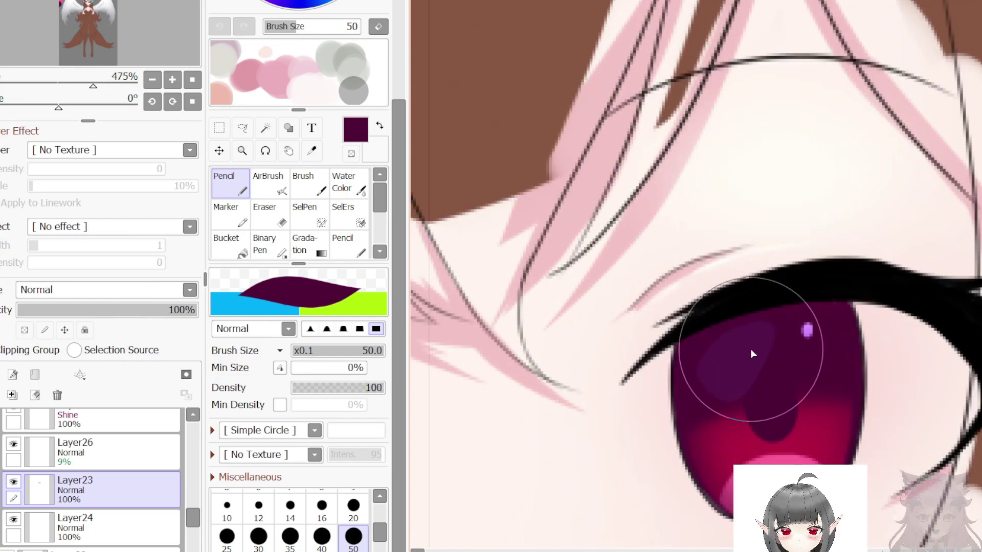
{"action": "scroll", "coordinate": [788, 397], "scroll_direction": "up", "scroll_amount": 2}
{"action": "scroll", "coordinate": [791, 415], "scroll_direction": "up", "scroll_amount": 1}
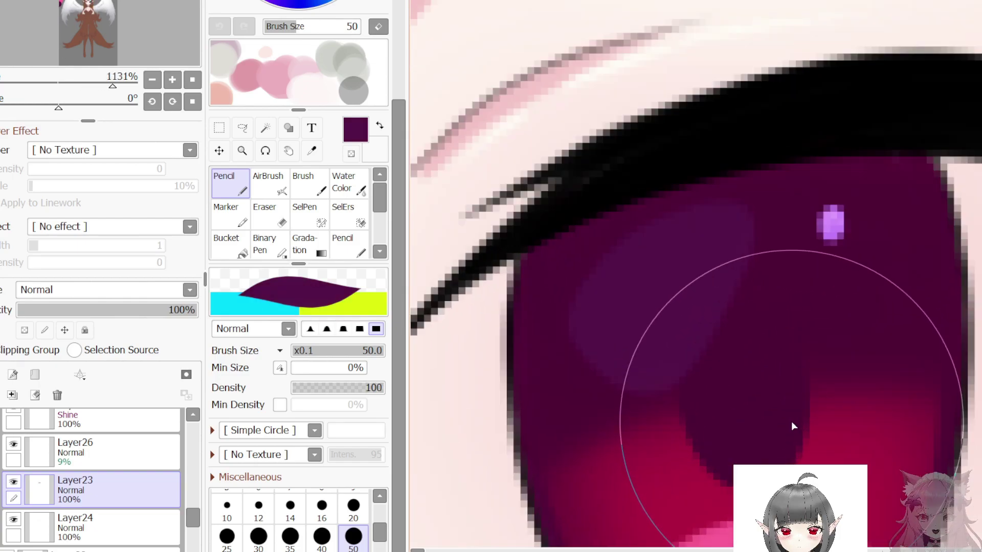
{"action": "left_click", "coordinate": [12, 374]}
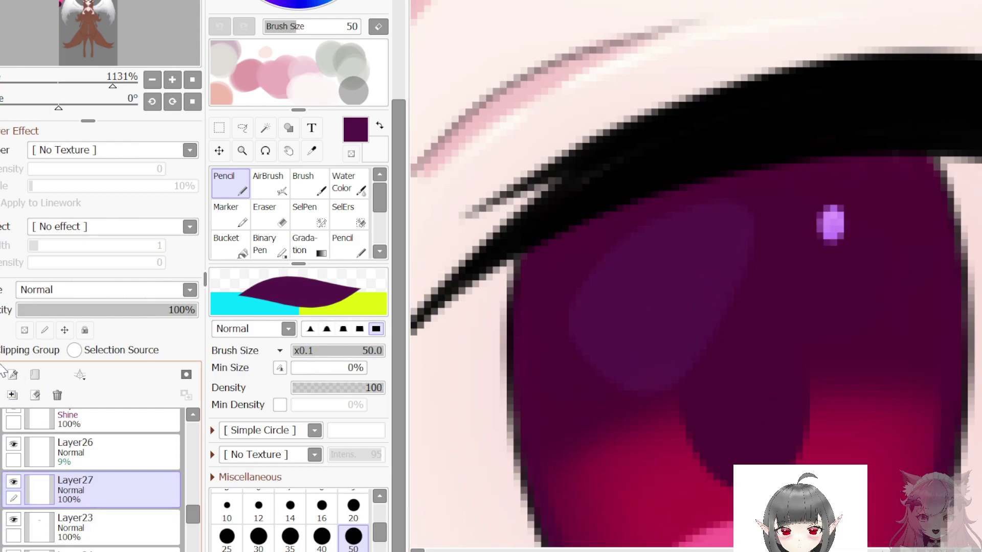
{"action": "right_click", "coordinate": [811, 517]}
{"action": "mouse_move", "coordinate": [754, 362]}
{"action": "left_mouse_down"}
{"action": "mouse_move", "coordinate": [727, 409]}
{"action": "mouse_move", "coordinate": [765, 433]}
{"action": "mouse_move", "coordinate": [750, 351]}
{"action": "mouse_move", "coordinate": [715, 407]}
{"action": "mouse_move", "coordinate": [762, 428]}
{"action": "mouse_move", "coordinate": [736, 358]}
{"action": "mouse_move", "coordinate": [740, 428]}
{"action": "mouse_move", "coordinate": [753, 370]}
{"action": "left_mouse_up"}
{"action": "scroll", "coordinate": [721, 281], "scroll_direction": "down", "scroll_amount": 10}
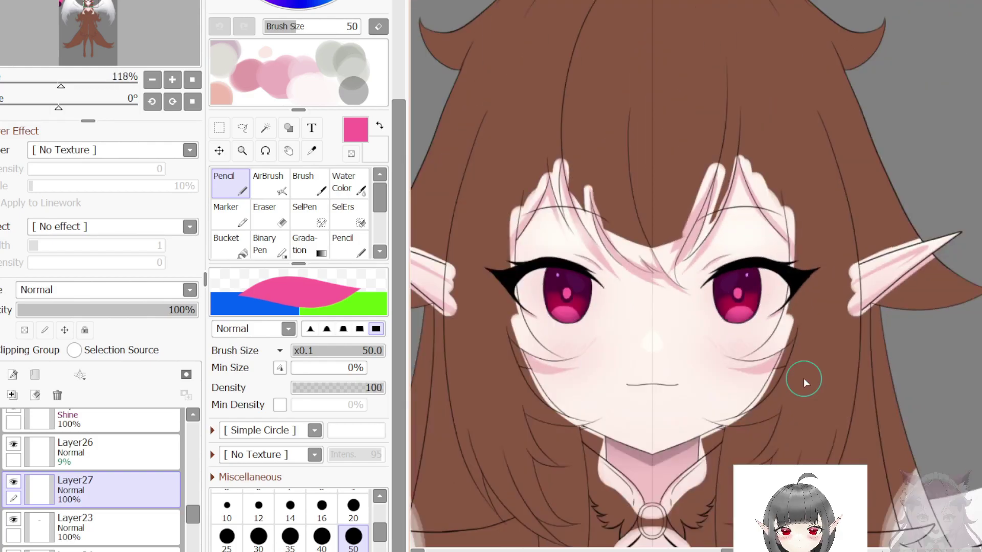
Step: Lower the opacity of the pupil's pink oval layer to 19%
{"action": "scroll", "coordinate": [727, 271], "scroll_direction": "up", "scroll_amount": 4}
{"action": "scroll", "coordinate": [727, 271], "scroll_direction": "up", "scroll_amount": 1}
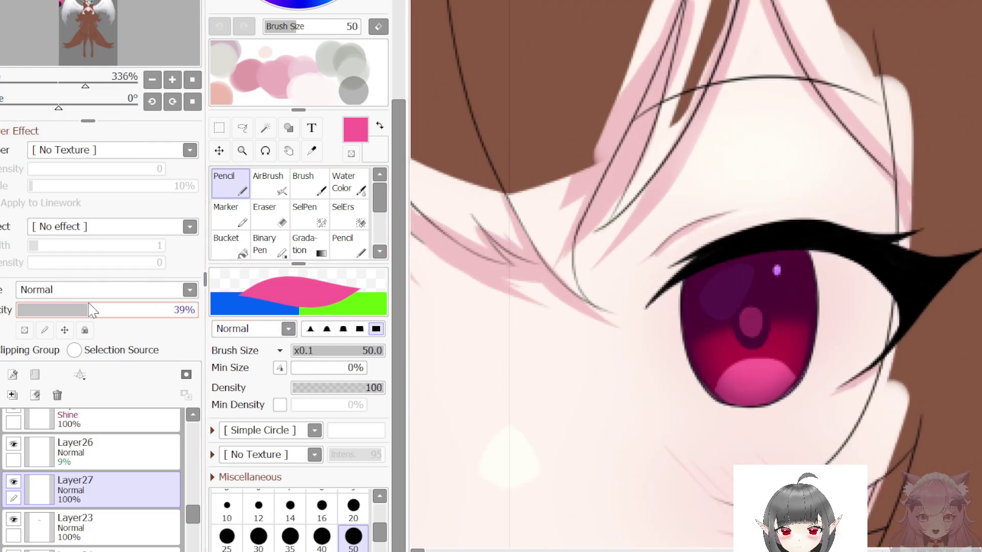
{"action": "scroll", "coordinate": [708, 343], "scroll_direction": "up", "scroll_amount": 5}
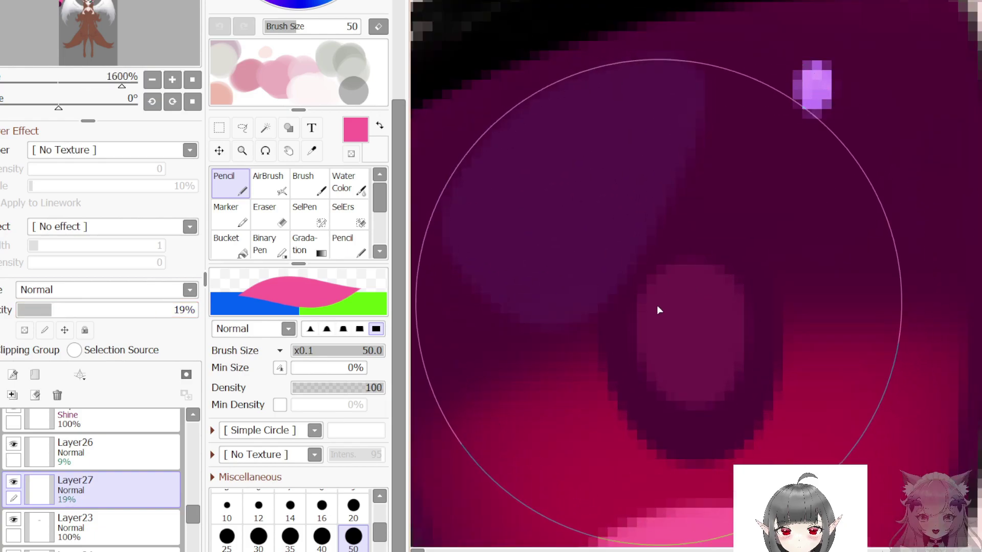
Step: Tint the pupil's oval faintly on the 9% reflection layer and sample the small highlight's violet
{"action": "scroll", "coordinate": [128, 486], "scroll_direction": "up", "scroll_amount": 3}
{"action": "left_click", "coordinate": [153, 511]}
{"action": "left_click", "coordinate": [128, 543]}
{"action": "left_click", "coordinate": [816, 82], "text": "alt"}
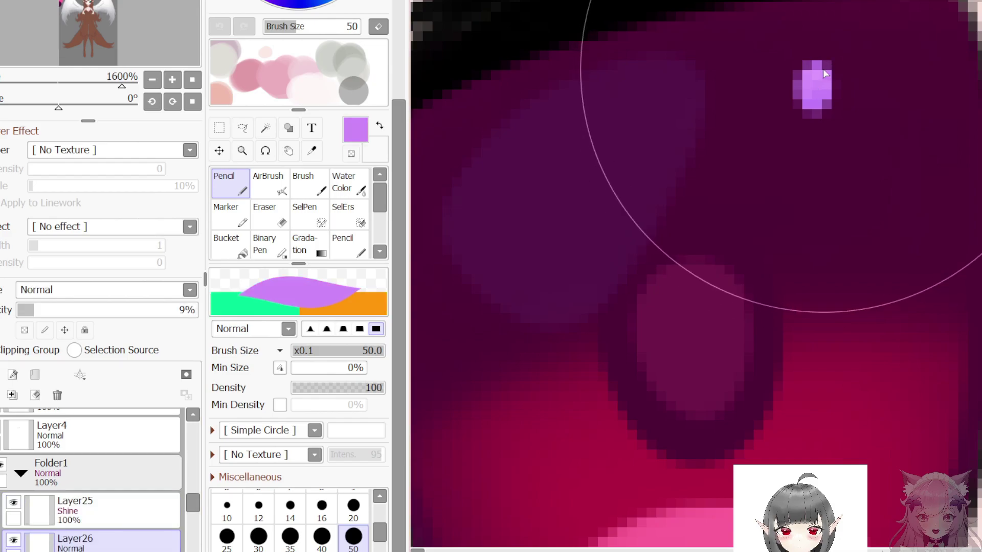
{"action": "scroll", "coordinate": [718, 321], "scroll_direction": "down", "scroll_amount": 7}
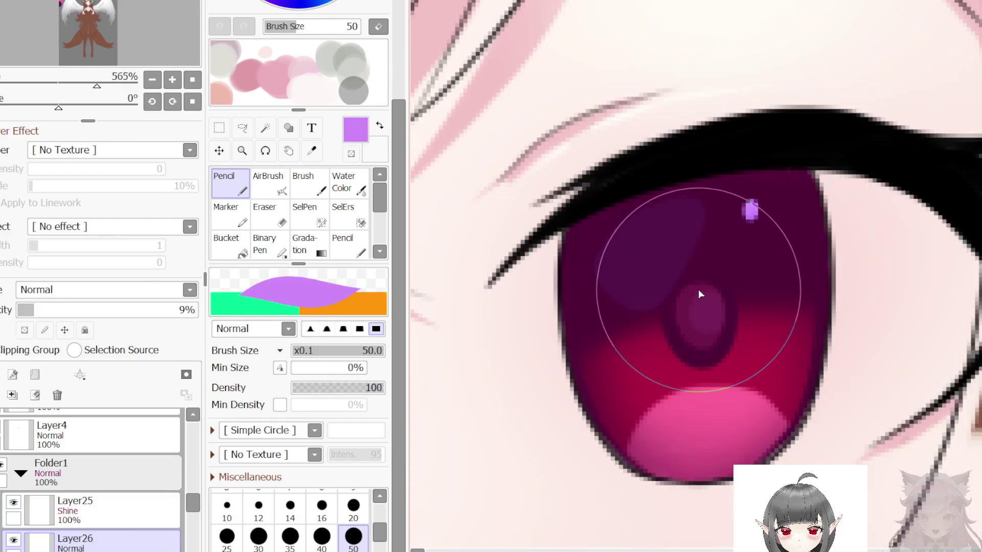
{"action": "scroll", "coordinate": [764, 373], "scroll_direction": "down", "scroll_amount": 1}
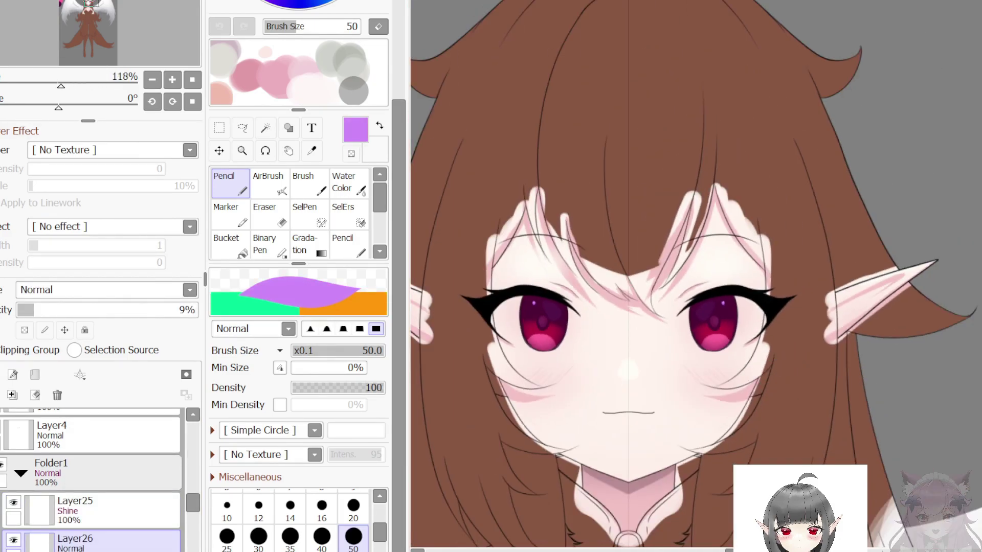
{"action": "scroll", "coordinate": [727, 346], "scroll_direction": "up", "scroll_amount": 3}
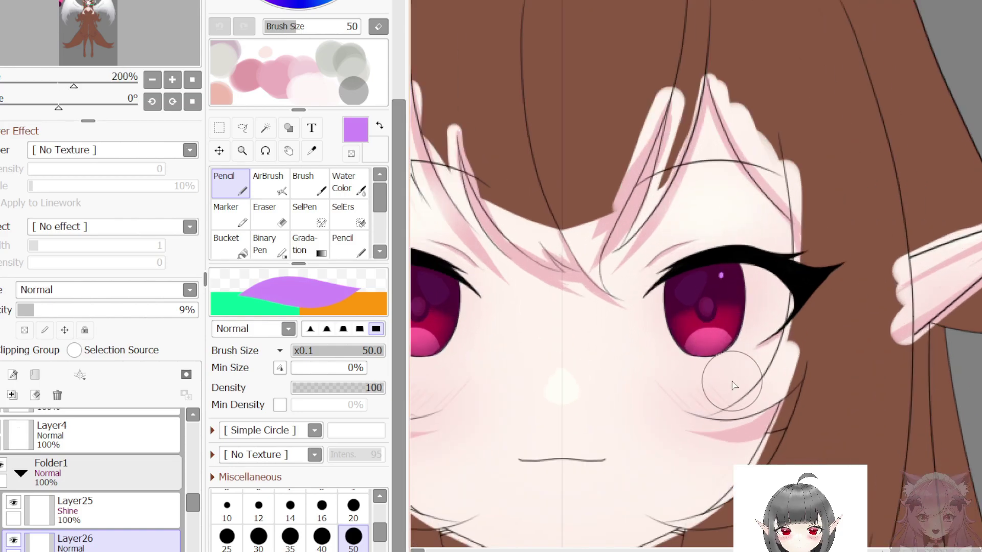
{"action": "scroll", "coordinate": [736, 385], "scroll_direction": "down", "scroll_amount": 3}
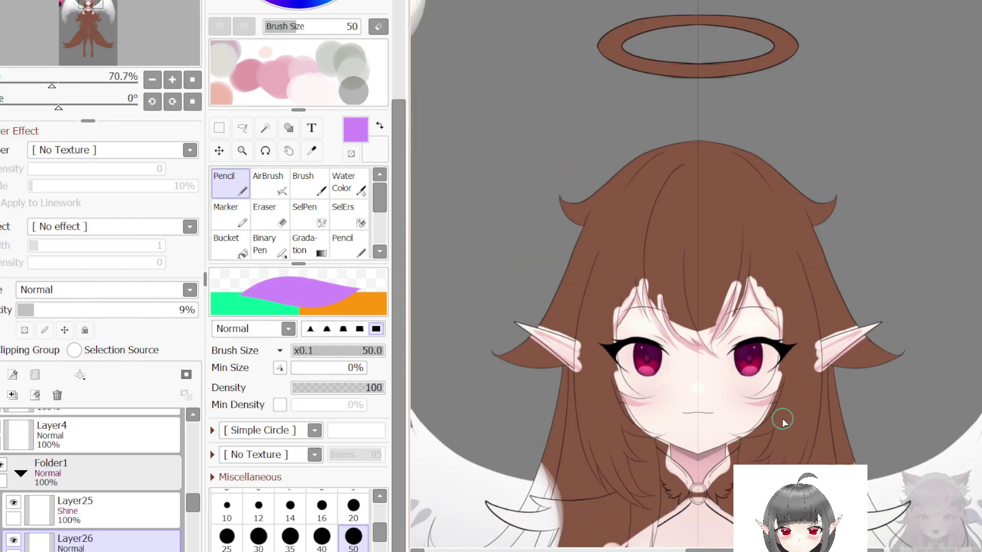
{"action": "scroll", "coordinate": [783, 420], "scroll_direction": "up", "scroll_amount": 5}
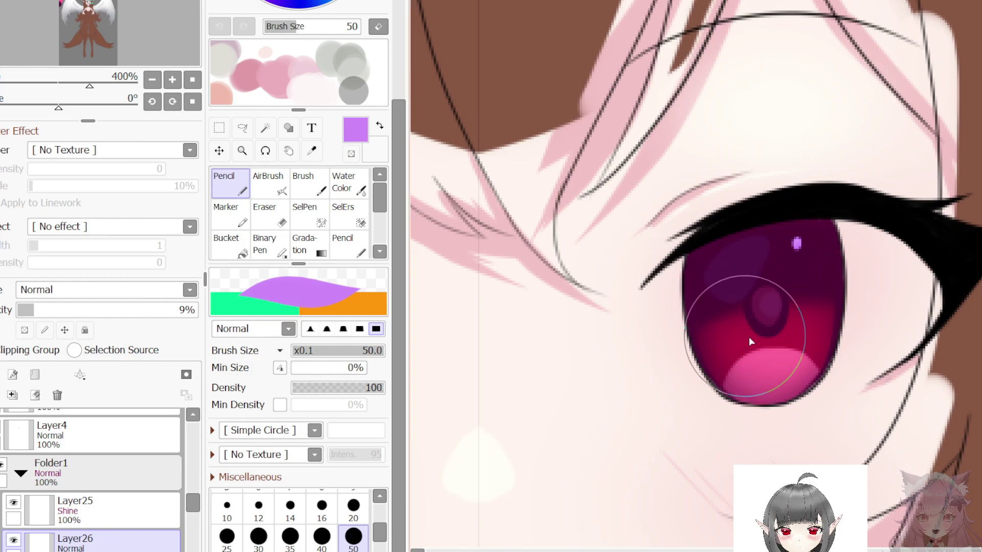
Step: Sample the iris's dark purple and select Layer24
{"action": "right_click", "coordinate": [813, 293]}
{"action": "scroll", "coordinate": [811, 294], "scroll_direction": "up", "scroll_amount": 1}
{"action": "scroll", "coordinate": [162, 511], "scroll_direction": "down", "scroll_amount": 3}
{"action": "left_click", "coordinate": [142, 535]}
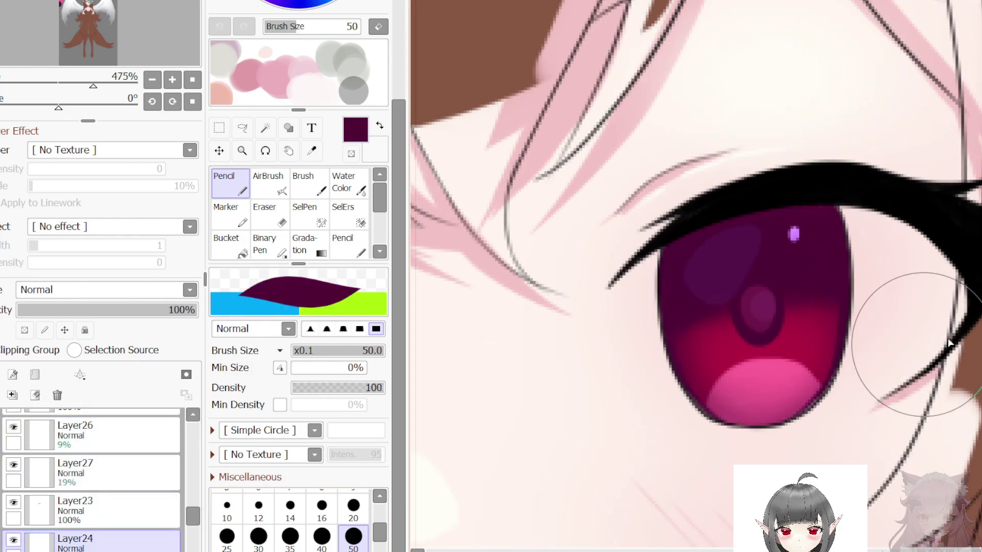
{"action": "scroll", "coordinate": [781, 314], "scroll_direction": "up", "scroll_amount": 3}
{"action": "key", "text": "ctrl+z"}
{"action": "left_click_drag", "start_coordinate": [795, 266], "coordinate": [754, 409]}
{"action": "left_click_drag", "start_coordinate": [604, 292], "coordinate": [623, 364]}
{"action": "left_click_drag", "start_coordinate": [646, 404], "coordinate": [730, 416]}
{"action": "key", "text": "ctrl+z"}
{"action": "mouse_move", "coordinate": [594, 281]}
{"action": "left_mouse_down"}
{"action": "mouse_move", "coordinate": [647, 408]}
{"action": "mouse_move", "coordinate": [693, 409]}
{"action": "left_mouse_up"}
{"action": "left_click_drag", "start_coordinate": [591, 302], "coordinate": [625, 382]}
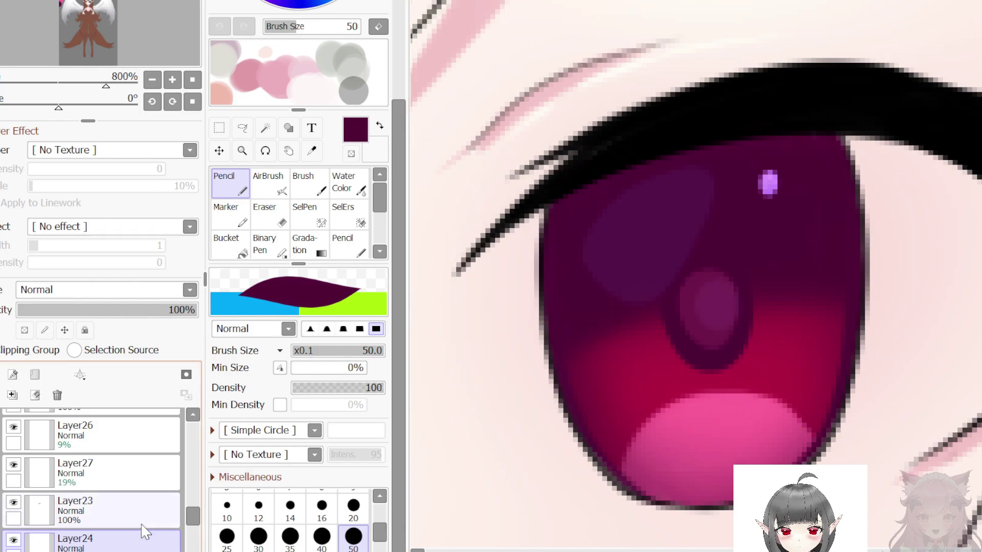
Step: Add a layer above Layer24 and draw curved dark purple streaks on both sides of the pupil with the size 50 Pencil
{"action": "left_click", "coordinate": [12, 375]}
{"action": "mouse_move", "coordinate": [590, 287]}
{"action": "left_mouse_down"}
{"action": "mouse_move", "coordinate": [599, 348]}
{"action": "mouse_move", "coordinate": [686, 430]}
{"action": "left_mouse_up"}
{"action": "left_click_drag", "start_coordinate": [794, 272], "coordinate": [740, 435]}
{"action": "scroll", "coordinate": [718, 347], "scroll_direction": "down", "scroll_amount": 8}
{"action": "scroll", "coordinate": [746, 378], "scroll_direction": "up", "scroll_amount": 4}
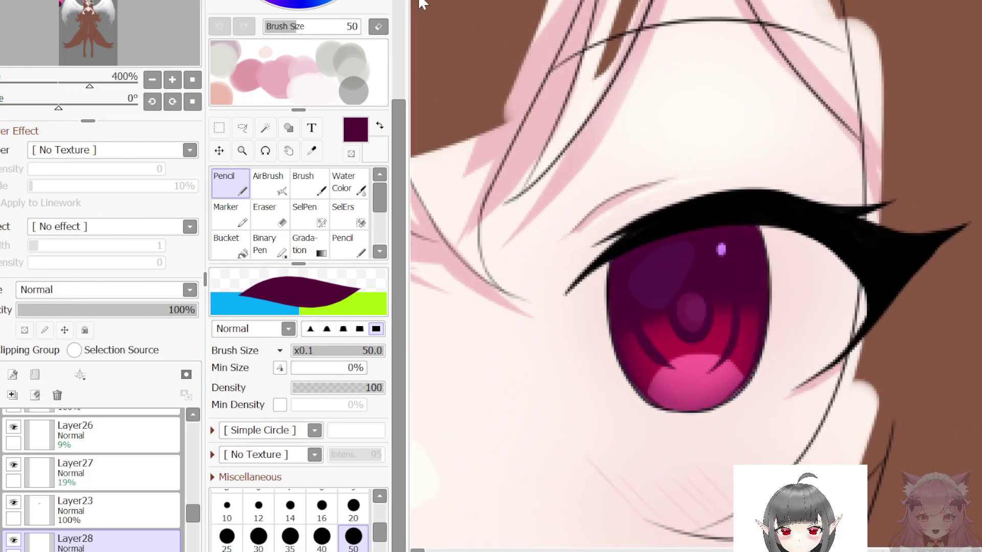
{"action": "scroll", "coordinate": [670, 309], "scroll_direction": "up", "scroll_amount": 1}
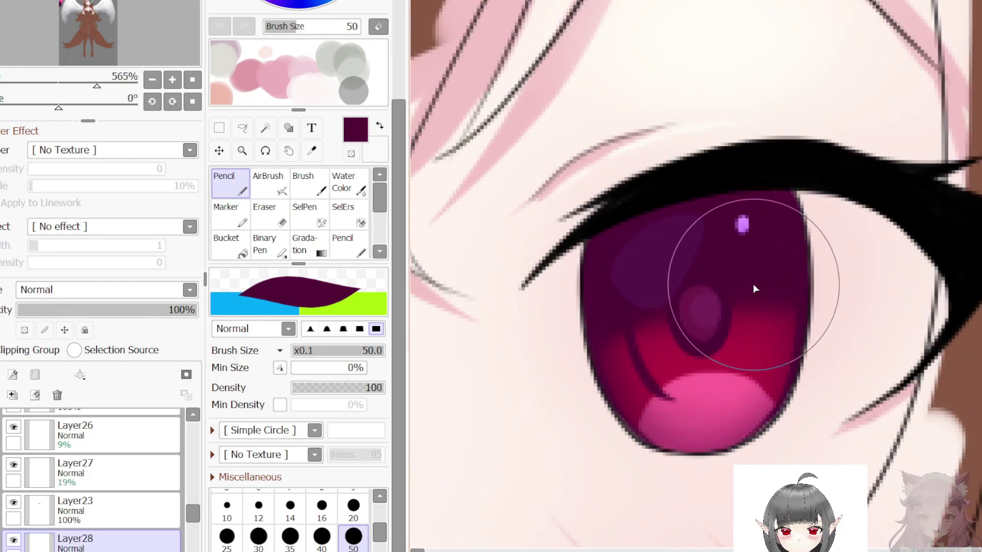
Step: Raise the Pencil size to 100 and redraw thicker curved streaks on both sides of the pupil
{"action": "key", "text": "]"}
{"action": "key", "text": "]"}
{"action": "key", "text": "]"}
{"action": "key", "text": "]"}
{"action": "left_click_drag", "start_coordinate": [627, 294], "coordinate": [665, 392]}
{"action": "mouse_move", "coordinate": [770, 287]}
{"action": "left_mouse_down"}
{"action": "mouse_move", "coordinate": [766, 352]}
{"action": "mouse_move", "coordinate": [742, 381]}
{"action": "left_mouse_up"}
Step: Lower the iris streak layer's opacity to 79%
{"action": "scroll", "coordinate": [727, 394], "scroll_direction": "down", "scroll_amount": 3}
{"action": "scroll", "coordinate": [739, 312], "scroll_direction": "up", "scroll_amount": 2}
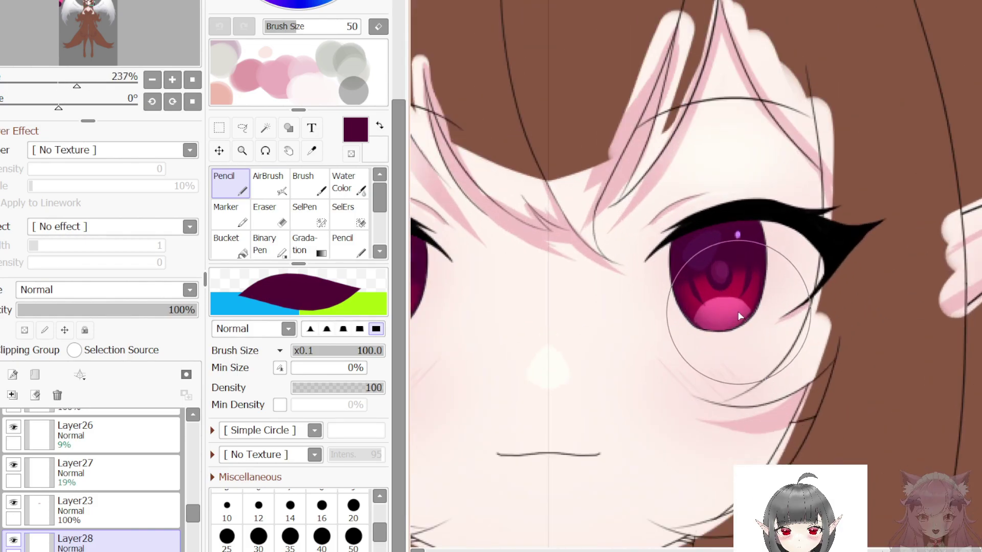
{"action": "scroll", "coordinate": [697, 398], "scroll_direction": "down", "scroll_amount": 4}
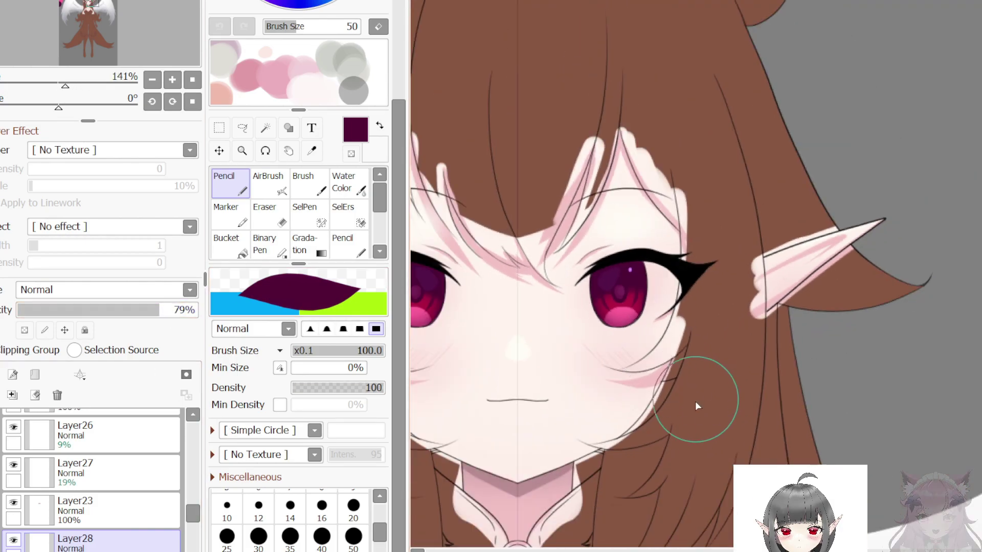
{"action": "scroll", "coordinate": [662, 384], "scroll_direction": "down", "scroll_amount": 1}
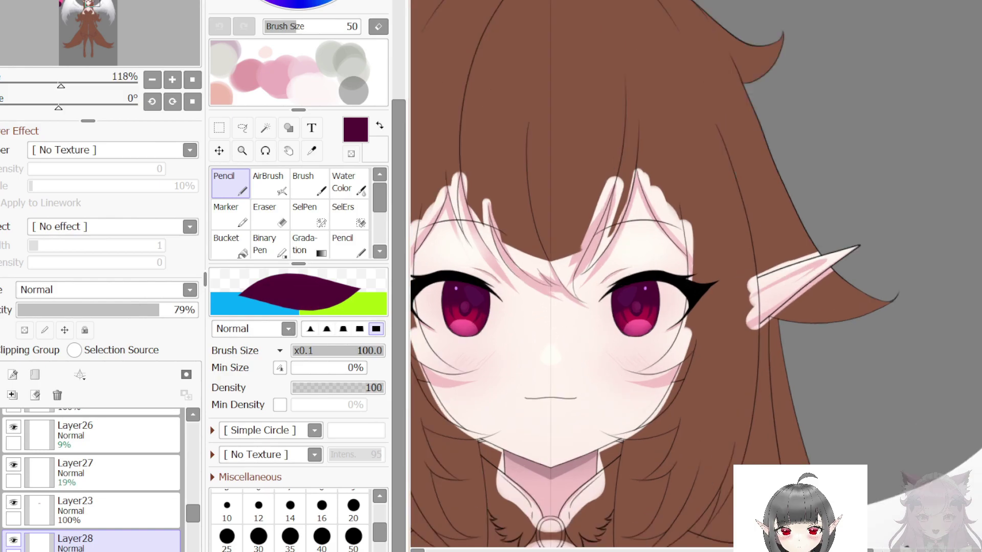
Step: Sample the lower iris's pink and airbrush a bright glow along the iris's bottom on the Shine layer at brush size 50
{"action": "scroll", "coordinate": [634, 329], "scroll_direction": "up", "scroll_amount": 5}
{"action": "right_click", "coordinate": [634, 329]}
{"action": "scroll", "coordinate": [127, 527], "scroll_direction": "up", "scroll_amount": 2}
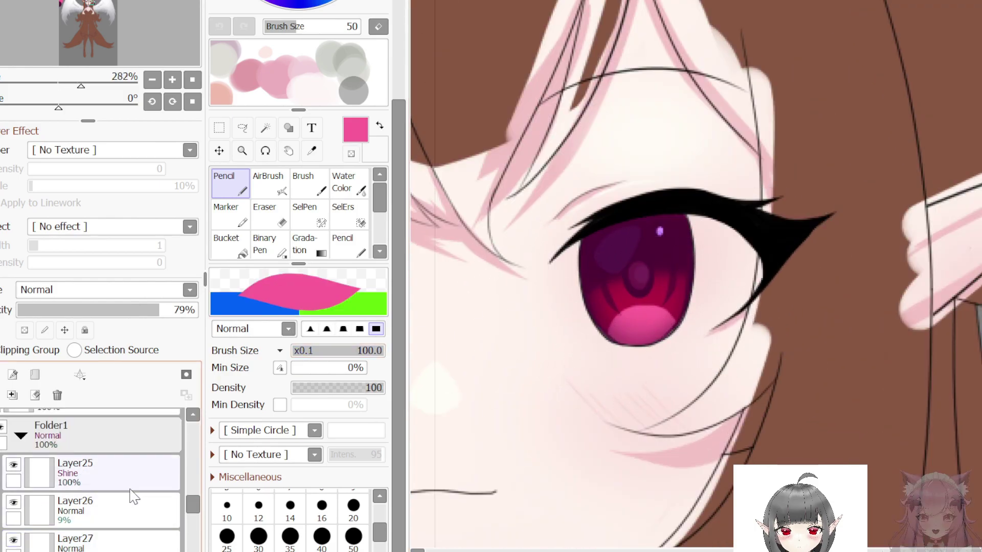
{"action": "double_click", "coordinate": [128, 481]}
{"action": "left_click", "coordinate": [567, 314]}
{"action": "left_click", "coordinate": [278, 188]}
{"action": "scroll", "coordinate": [670, 393], "scroll_direction": "up", "scroll_amount": 2}
{"action": "scroll", "coordinate": [617, 310], "scroll_direction": "up", "scroll_amount": 1}
{"action": "mouse_move", "coordinate": [625, 350]}
{"action": "left_mouse_down"}
{"action": "mouse_move", "coordinate": [638, 366]}
{"action": "mouse_move", "coordinate": [631, 355]}
{"action": "mouse_move", "coordinate": [603, 375]}
{"action": "left_mouse_up"}
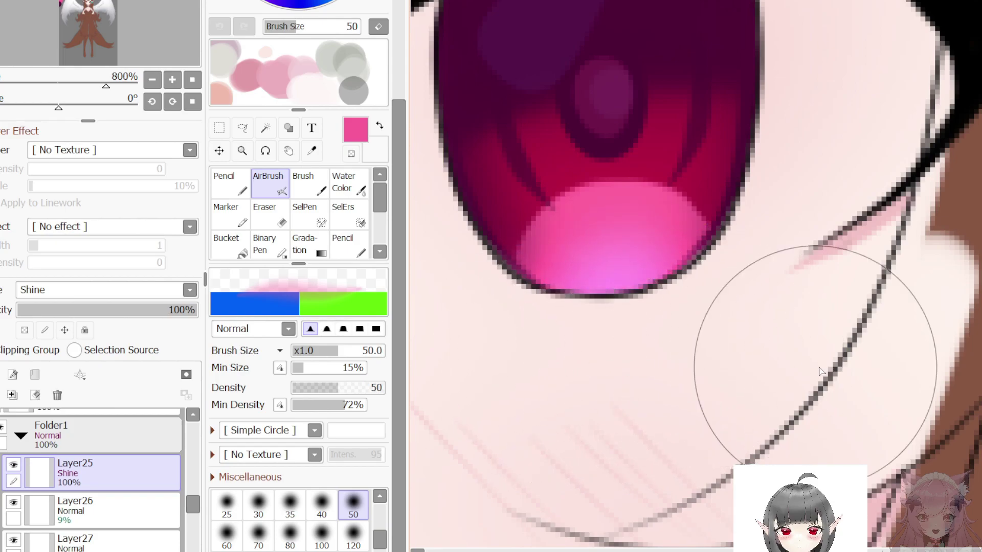
{"action": "scroll", "coordinate": [817, 373], "scroll_direction": "down", "scroll_amount": 4}
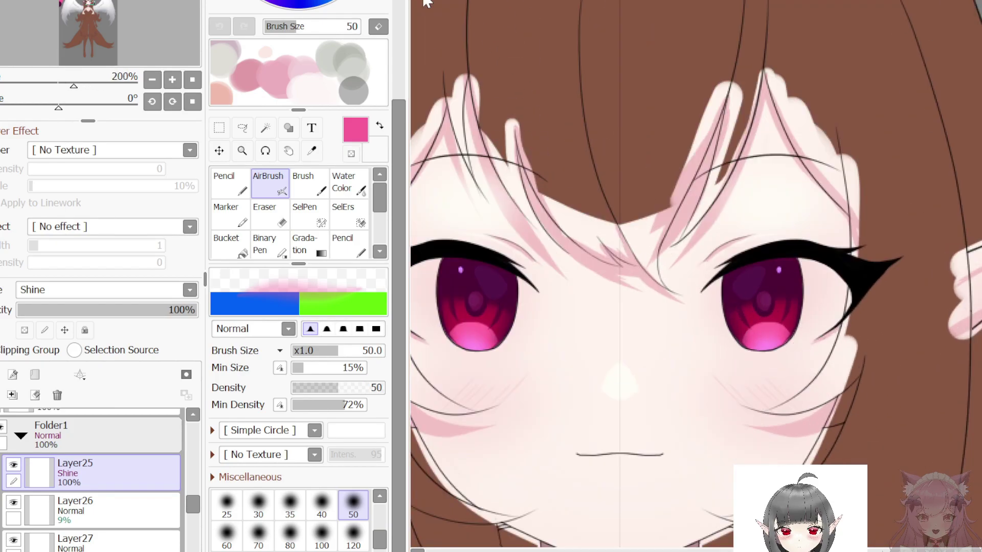
{"action": "scroll", "coordinate": [755, 339], "scroll_direction": "up", "scroll_amount": 4}
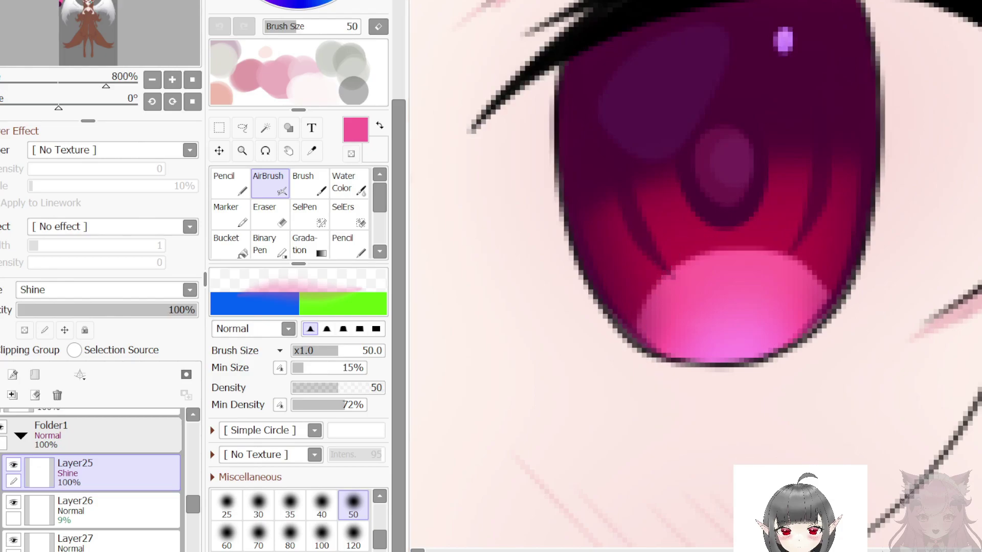
Step: Dot one large and several small pink highlights around the iris on the Shine layer with the size 100 Pencil
{"action": "scroll", "coordinate": [748, 382], "scroll_direction": "down", "scroll_amount": 1}
{"action": "left_click", "coordinate": [225, 183]}
{"action": "scroll", "coordinate": [697, 318], "scroll_direction": "up", "scroll_amount": 2}
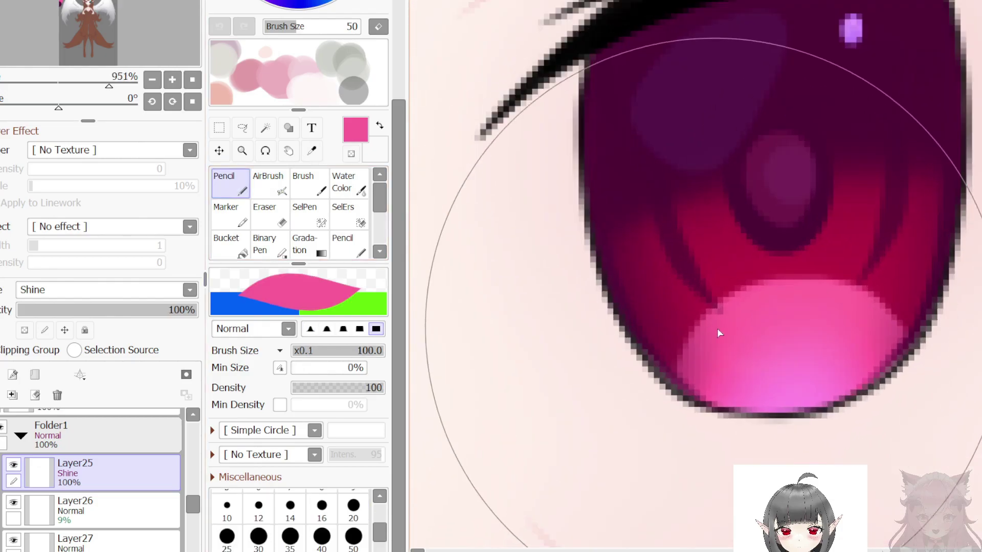
{"action": "left_click", "coordinate": [634, 203]}
{"action": "left_click", "coordinate": [693, 60]}
{"action": "mouse_move", "coordinate": [693, 60]}
{"action": "left_mouse_down"}
{"action": "mouse_move", "coordinate": [687, 79]}
{"action": "mouse_move", "coordinate": [716, 77]}
{"action": "left_mouse_up"}
{"action": "left_click", "coordinate": [747, 128]}
{"action": "scroll", "coordinate": [751, 198], "scroll_direction": "down", "scroll_amount": 5}
{"action": "scroll", "coordinate": [760, 220], "scroll_direction": "down", "scroll_amount": 3}
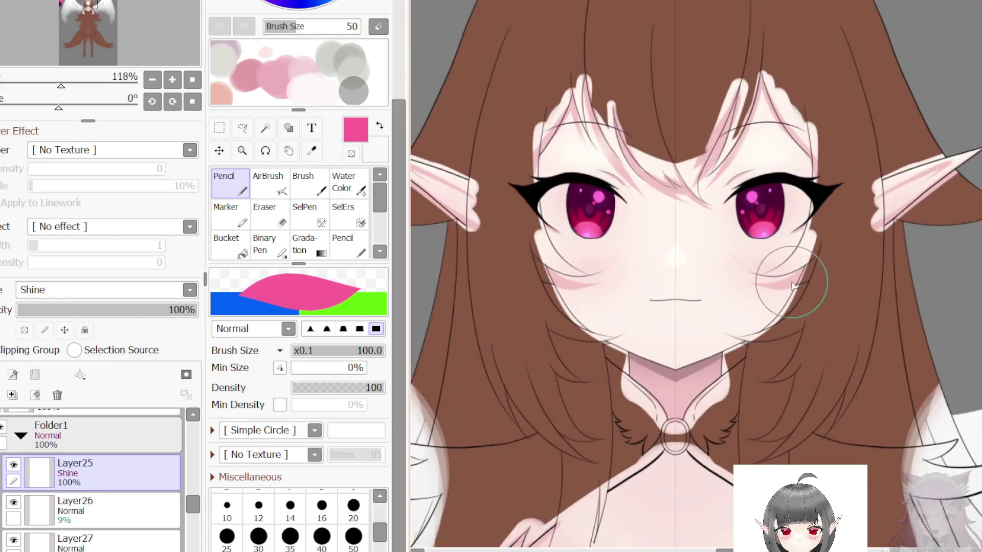
{"action": "scroll", "coordinate": [800, 236], "scroll_direction": "up", "scroll_amount": 5}
{"action": "left_click", "coordinate": [268, 180]}
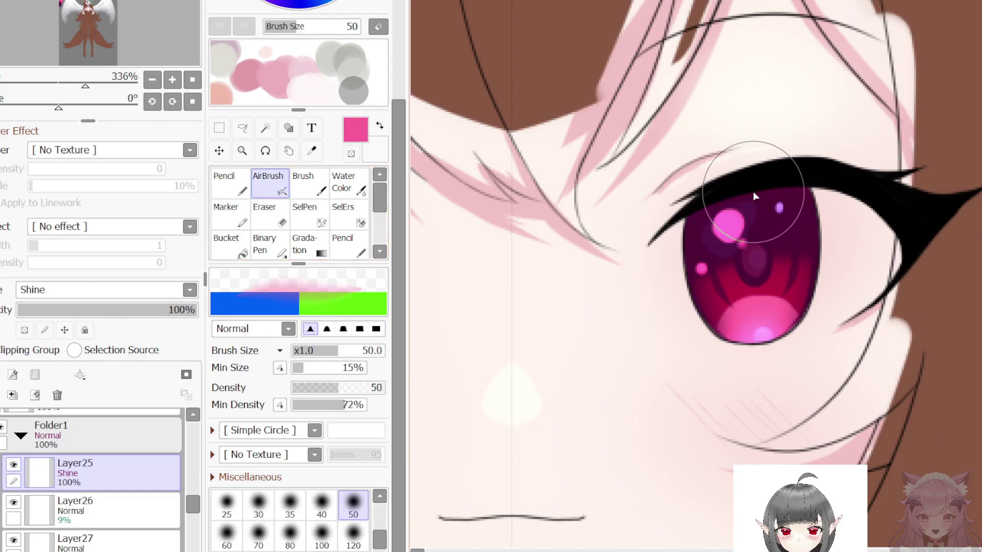
{"action": "scroll", "coordinate": [772, 185], "scroll_direction": "down", "scroll_amount": 5}
{"action": "scroll", "coordinate": [787, 199], "scroll_direction": "up", "scroll_amount": 7}
{"action": "scroll", "coordinate": [705, 248], "scroll_direction": "down", "scroll_amount": 4}
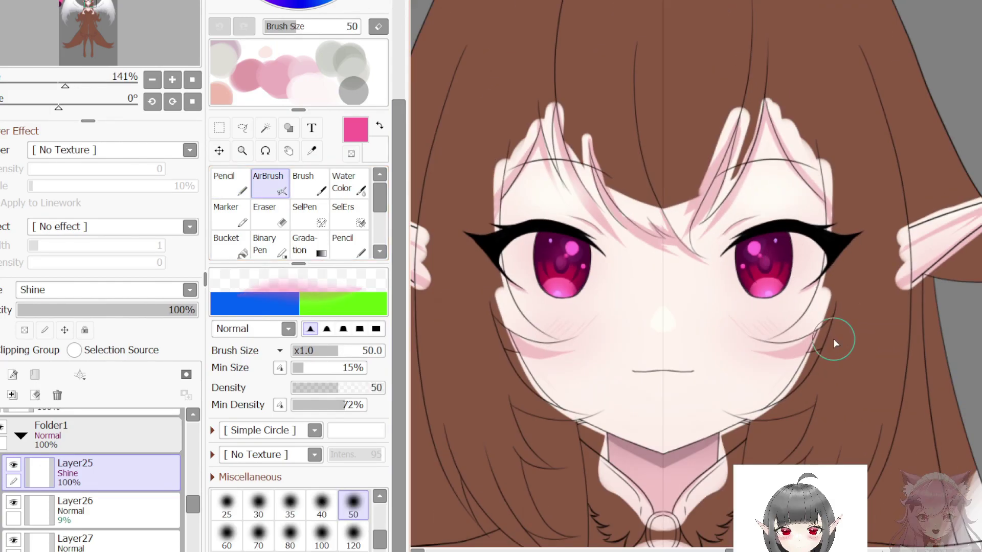
{"action": "scroll", "coordinate": [825, 291], "scroll_direction": "up", "scroll_amount": 2}
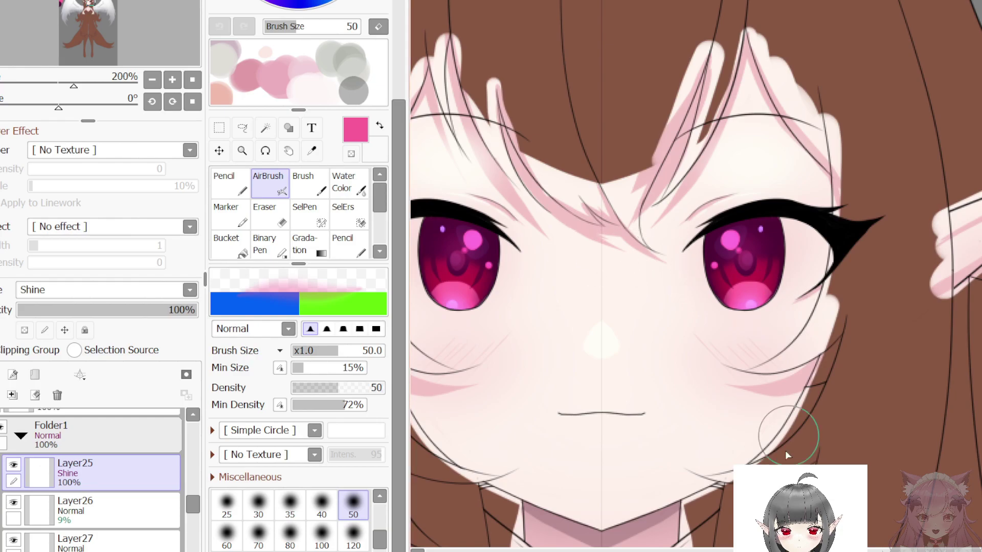
Step: Paint a white oval highlight in the iris's upper outer area on a new layer with the Pencil, and set its opacity to 21%
{"action": "key", "text": "Left"}
{"action": "left_click_drag", "start_coordinate": [397, 230], "coordinate": [397, 107]}
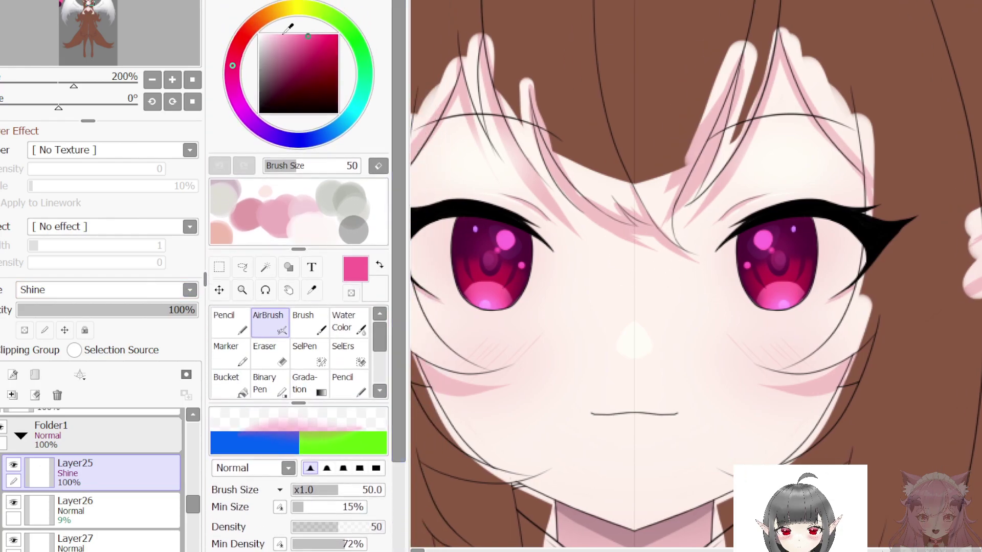
{"action": "left_click", "coordinate": [237, 318]}
{"action": "scroll", "coordinate": [717, 220], "scroll_direction": "up", "scroll_amount": 9}
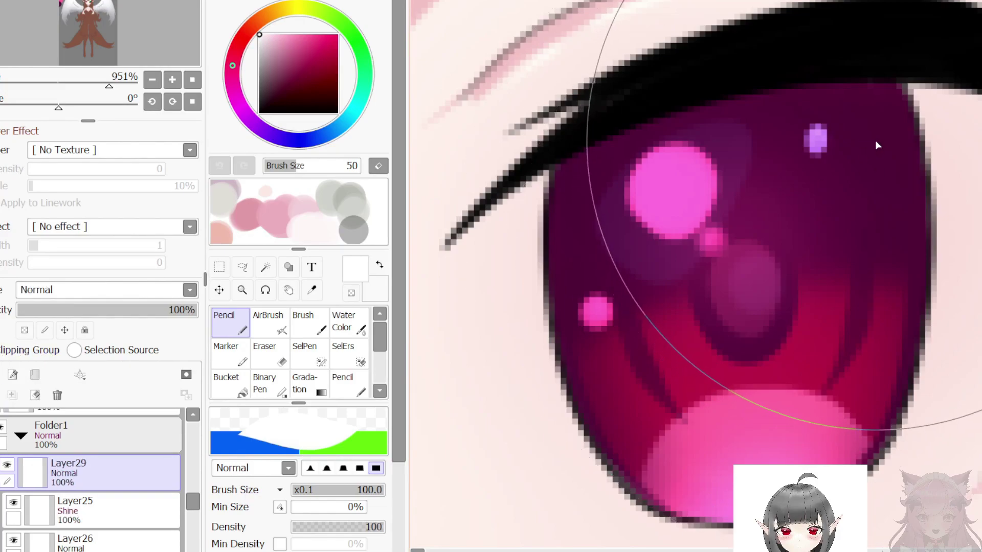
{"action": "mouse_move", "coordinate": [857, 149]}
{"action": "left_mouse_down"}
{"action": "mouse_move", "coordinate": [852, 237]}
{"action": "mouse_move", "coordinate": [891, 163]}
{"action": "mouse_move", "coordinate": [836, 203]}
{"action": "left_mouse_up"}
{"action": "scroll", "coordinate": [837, 203], "scroll_direction": "down", "scroll_amount": 10}
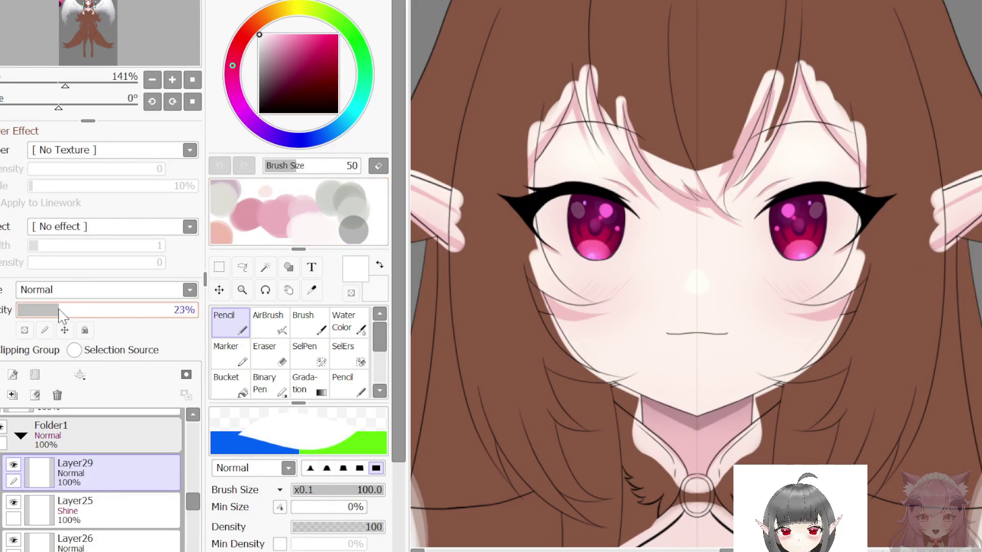
{"action": "scroll", "coordinate": [614, 211], "scroll_direction": "up", "scroll_amount": 10}
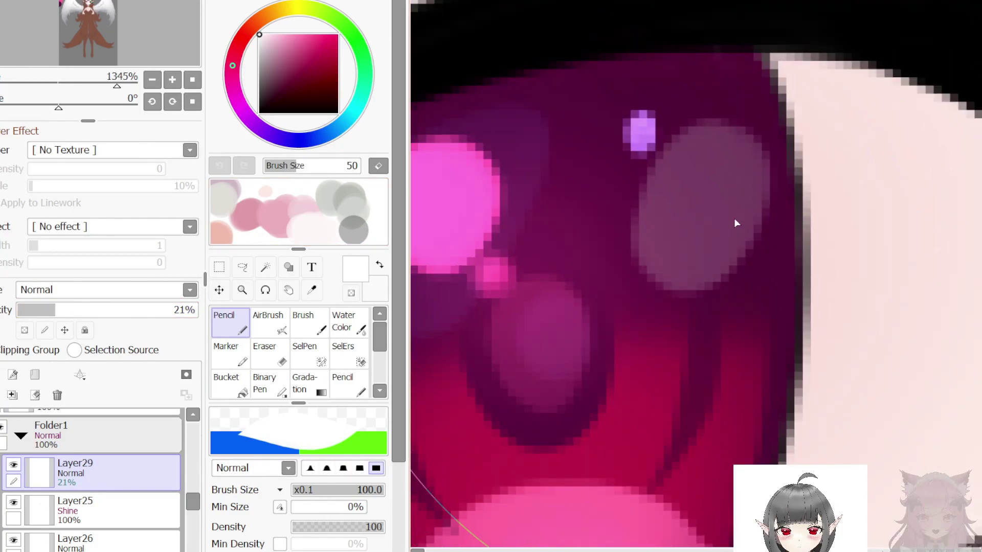
Step: Sample the large highlight's pink and add a new layer in Shine mode directly above the existing Shine layer
{"action": "scroll", "coordinate": [657, 227], "scroll_direction": "down", "scroll_amount": 14}
{"action": "scroll", "coordinate": [627, 235], "scroll_direction": "up", "scroll_amount": 3}
{"action": "right_click", "coordinate": [505, 239]}
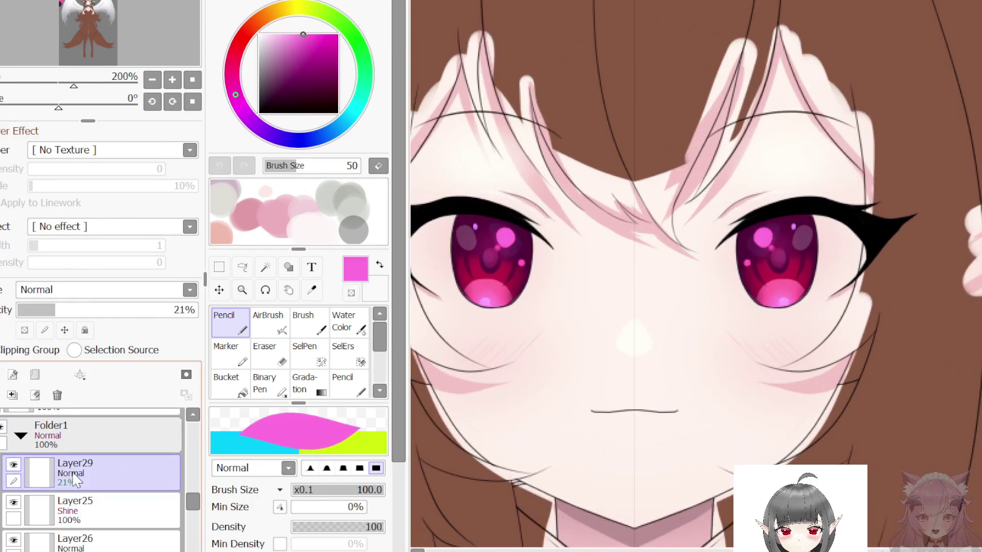
{"action": "left_click", "coordinate": [72, 506]}
{"action": "left_click", "coordinate": [75, 294]}
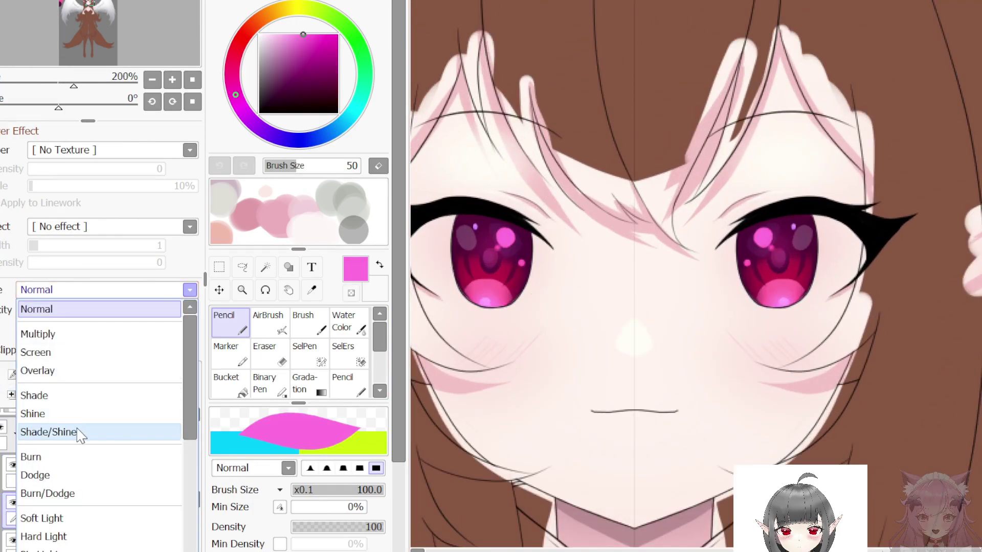
{"action": "left_click", "coordinate": [72, 412]}
Step: Dot small pink sparkles in an arc around the lower iris on the new Shine layer and lower the layer's opacity to 53%
{"action": "scroll", "coordinate": [772, 246], "scroll_direction": "up", "scroll_amount": 5}
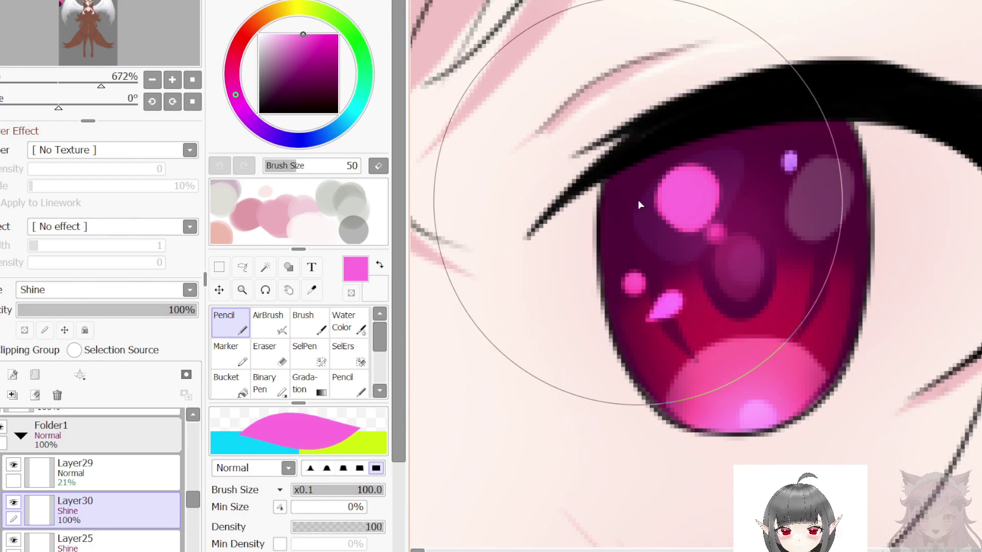
{"action": "left_click_drag", "start_coordinate": [676, 293], "coordinate": [663, 314]}
{"action": "left_click", "coordinate": [684, 318]}
{"action": "left_click", "coordinate": [700, 329]}
{"action": "left_click", "coordinate": [800, 283]}
{"action": "left_click", "coordinate": [796, 302]}
{"action": "left_click", "coordinate": [791, 321]}
{"action": "left_click", "coordinate": [774, 350]}
{"action": "left_click", "coordinate": [756, 358]}
{"action": "left_click", "coordinate": [742, 360]}
{"action": "left_click", "coordinate": [728, 360]}
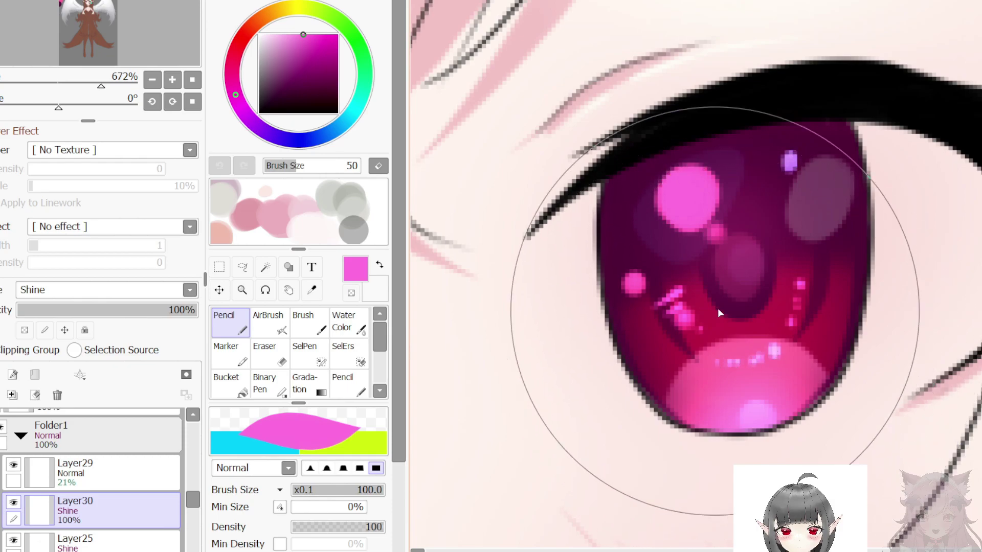
{"action": "scroll", "coordinate": [724, 305], "scroll_direction": "down", "scroll_amount": 8}
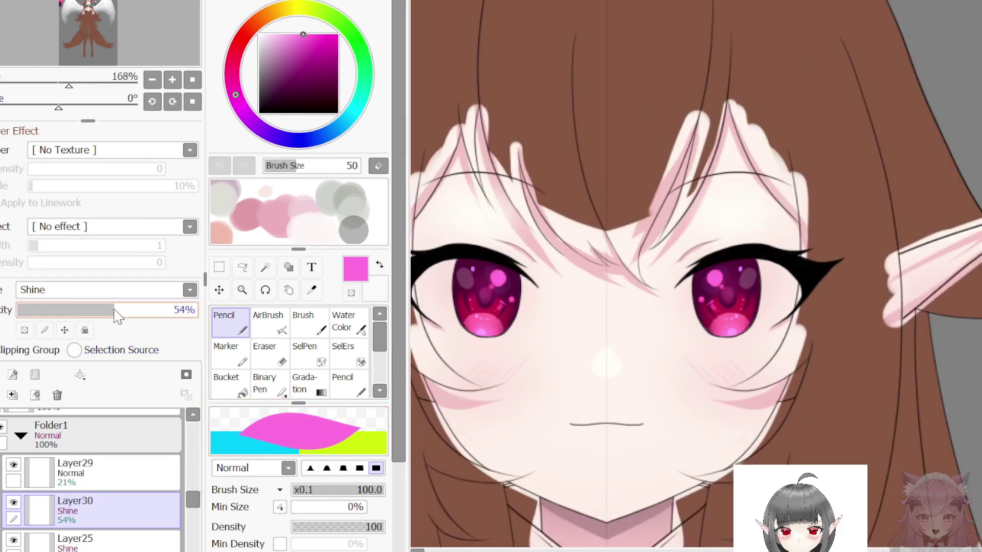
{"action": "scroll", "coordinate": [585, 337], "scroll_direction": "down", "scroll_amount": 1}
Step: Merge the separate eye layers one after another into a single layer and rename it "eyes"
{"action": "scroll", "coordinate": [145, 541], "scroll_direction": "down", "scroll_amount": 5}
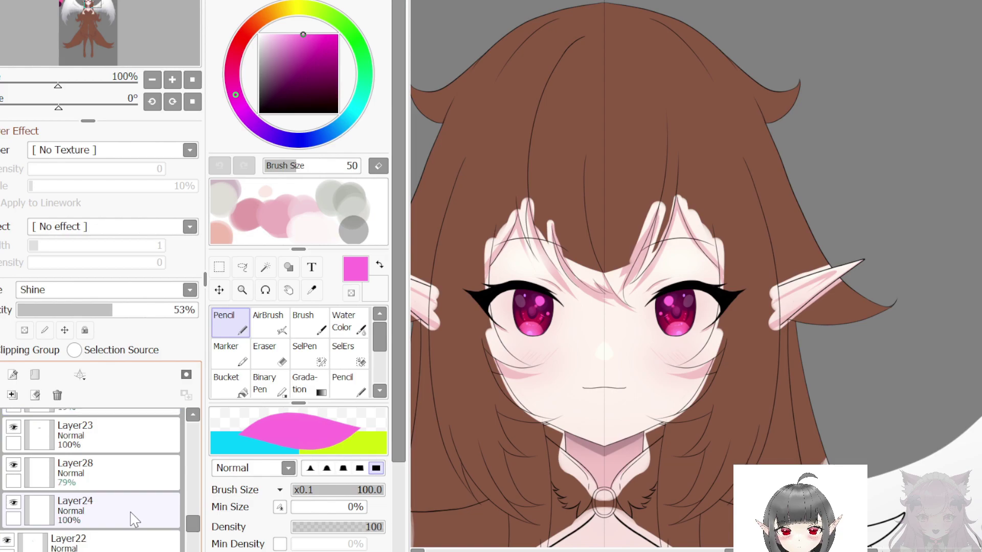
{"action": "left_click", "coordinate": [142, 450]}
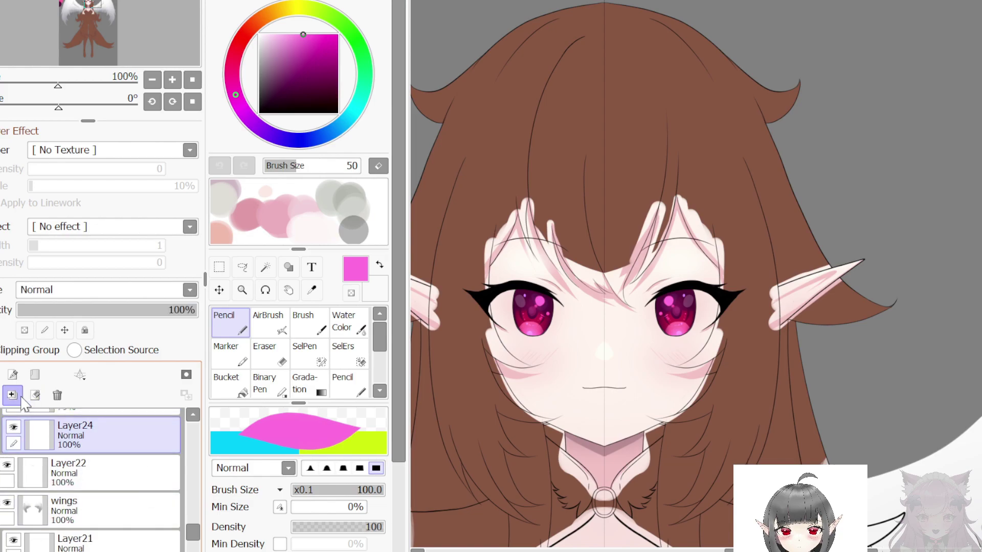
{"action": "left_click", "coordinate": [20, 397]}
{"action": "scroll", "coordinate": [125, 473], "scroll_direction": "up", "scroll_amount": 1}
{"action": "left_click", "coordinate": [92, 434]}
{"action": "left_click", "coordinate": [15, 397]}
{"action": "scroll", "coordinate": [87, 435], "scroll_direction": "up", "scroll_amount": 1}
{"action": "left_click", "coordinate": [86, 429]}
{"action": "left_click", "coordinate": [15, 396]}
{"action": "scroll", "coordinate": [92, 471], "scroll_direction": "up", "scroll_amount": 1}
{"action": "left_click", "coordinate": [89, 435]}
{"action": "left_click", "coordinate": [16, 395]}
{"action": "scroll", "coordinate": [72, 478], "scroll_direction": "up", "scroll_amount": 2}
{"action": "left_click", "coordinate": [82, 472]}
{"action": "left_click", "coordinate": [15, 396]}
{"action": "scroll", "coordinate": [81, 474], "scroll_direction": "up", "scroll_amount": 1}
{"action": "left_click", "coordinate": [80, 474]}
{"action": "left_click", "coordinate": [13, 395]}
{"action": "scroll", "coordinate": [72, 514], "scroll_direction": "up", "scroll_amount": 1}
{"action": "left_click", "coordinate": [77, 473]}
{"action": "left_click", "coordinate": [13, 395]}
{"action": "scroll", "coordinate": [90, 499], "scroll_direction": "up", "scroll_amount": 1}
{"action": "left_click", "coordinate": [89, 481]}
{"action": "left_click", "coordinate": [11, 395]}
{"action": "double_click", "coordinate": [129, 478]}
{"action": "key", "text": "Return"}
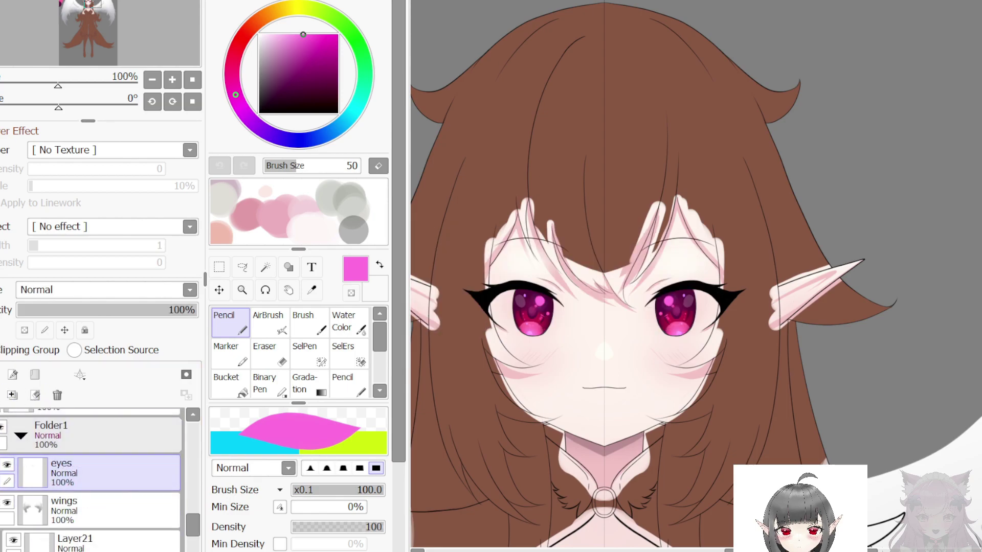
Step: Add a new layer between the eyes and wings layers and sample a light grey from the palette
{"action": "scroll", "coordinate": [682, 321], "scroll_direction": "up", "scroll_amount": 5}
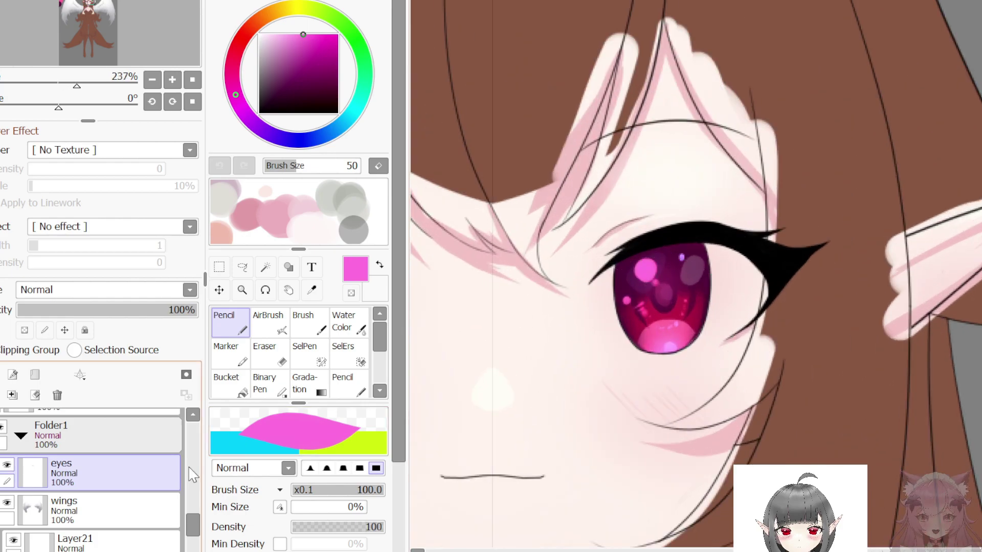
{"action": "left_click", "coordinate": [123, 513]}
{"action": "key", "text": "ctrl+shift+n"}
{"action": "scroll", "coordinate": [678, 378], "scroll_direction": "down", "scroll_amount": 3}
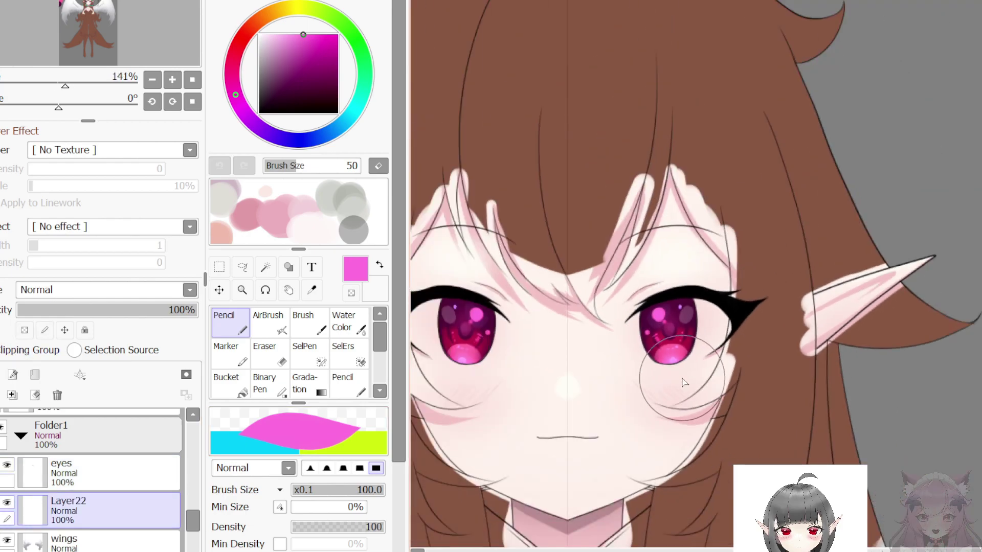
{"action": "right_click", "coordinate": [331, 194]}
{"action": "scroll", "coordinate": [713, 327], "scroll_direction": "down", "scroll_amount": 1}
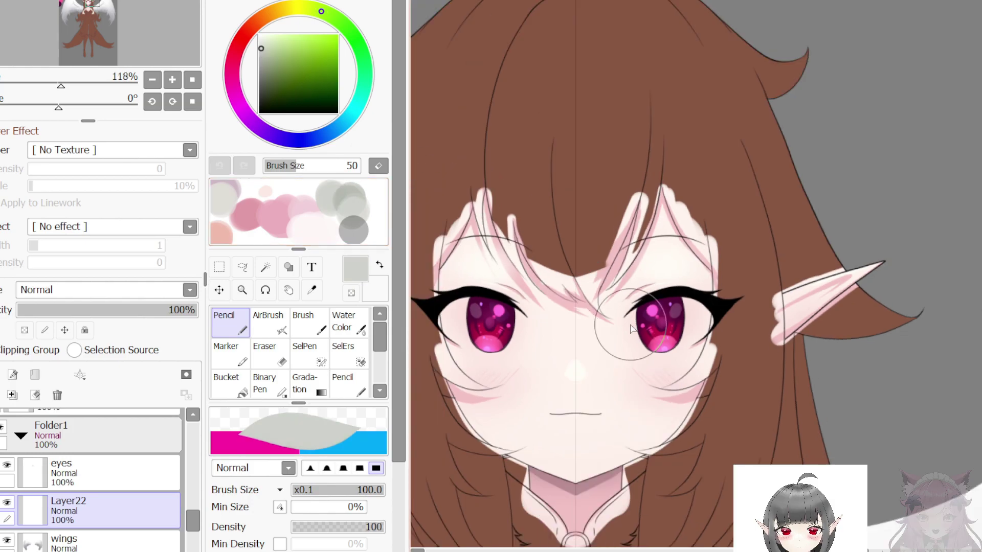
Step: Raise the Pencil size to 120 and try a light grey stroke along the iris's inner side
{"action": "scroll", "coordinate": [615, 327], "scroll_direction": "up", "scroll_amount": 5}
{"action": "scroll", "coordinate": [615, 328], "scroll_direction": "up", "scroll_amount": 1}
{"action": "left_click_drag", "start_coordinate": [395, 422], "coordinate": [395, 523]}
{"action": "left_click", "coordinate": [353, 537]}
{"action": "key", "text": "]"}
{"action": "key", "text": "]"}
{"action": "key", "text": "]"}
{"action": "key", "text": "]"}
{"action": "key", "text": "]"}
{"action": "mouse_move", "coordinate": [552, 273]}
{"action": "left_mouse_down"}
{"action": "mouse_move", "coordinate": [554, 341]}
{"action": "mouse_move", "coordinate": [595, 469]}
{"action": "left_mouse_up"}
{"action": "key", "text": "ctrl+z"}
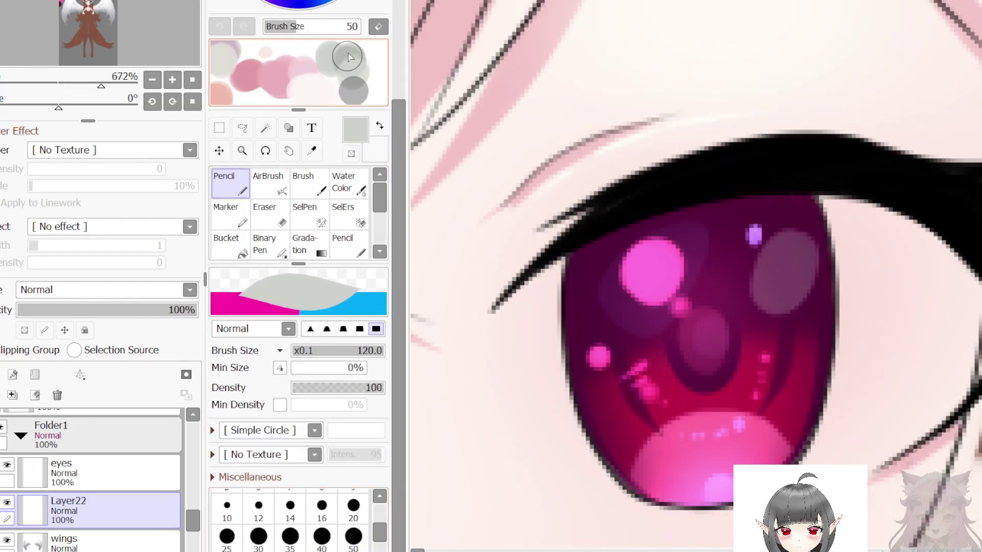
Step: Fill the eye white on both sides of the iris with a lighter warm grey from the palette
{"action": "mouse_move", "coordinate": [555, 258]}
{"action": "left_mouse_down"}
{"action": "mouse_move", "coordinate": [574, 409]}
{"action": "mouse_move", "coordinate": [645, 497]}
{"action": "left_mouse_up"}
{"action": "left_click_drag", "start_coordinate": [825, 234], "coordinate": [848, 292]}
{"action": "mouse_move", "coordinate": [865, 210]}
{"action": "left_mouse_down"}
{"action": "mouse_move", "coordinate": [868, 383]}
{"action": "mouse_move", "coordinate": [914, 233]}
{"action": "mouse_move", "coordinate": [968, 294]}
{"action": "left_mouse_up"}
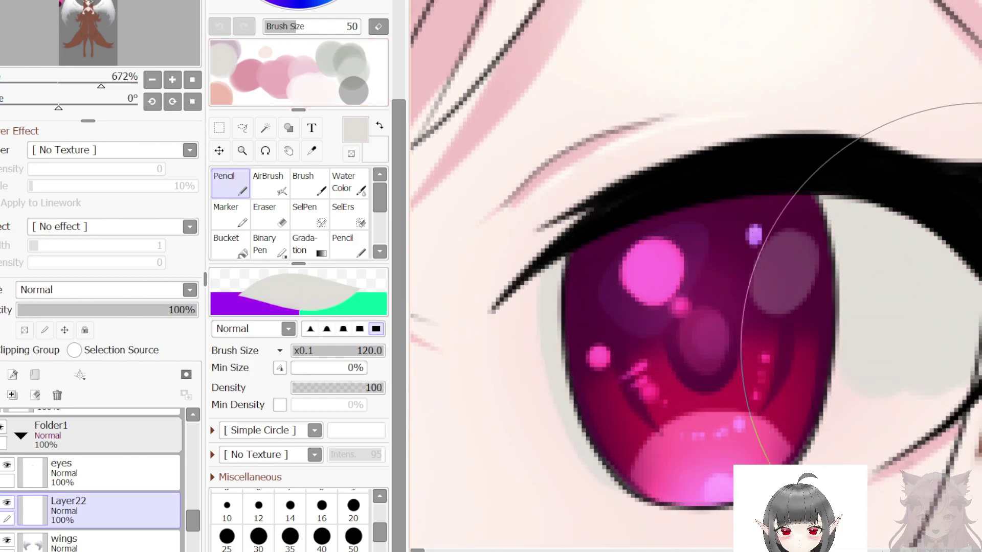
{"action": "left_click_drag", "start_coordinate": [981, 335], "coordinate": [859, 437]}
{"action": "left_click_drag", "start_coordinate": [952, 396], "coordinate": [813, 458]}
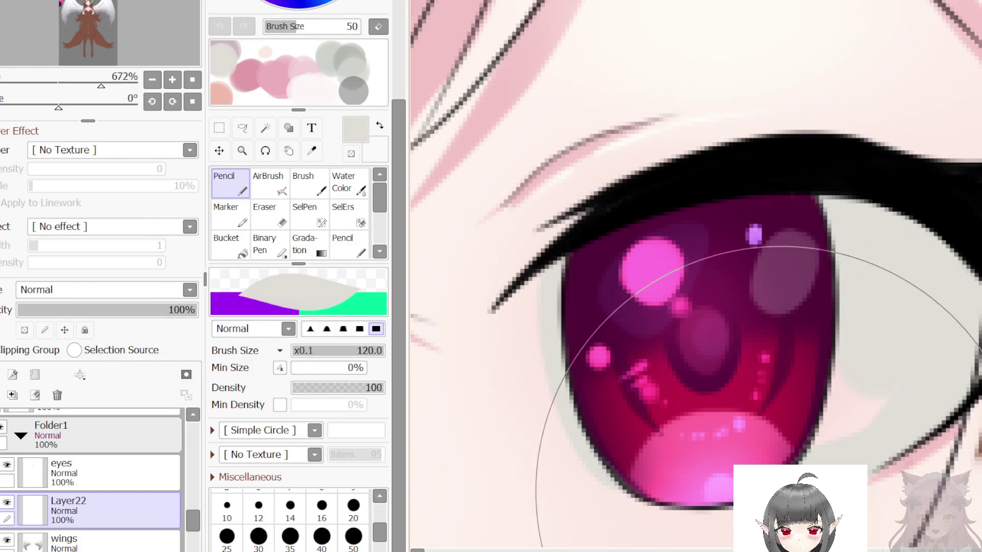
Step: Sample a darker grey from the palette, protect the layer's transparent pixels and paint a shadow on the eye white under the upper lashes
{"action": "scroll", "coordinate": [829, 211], "scroll_direction": "down", "scroll_amount": 5}
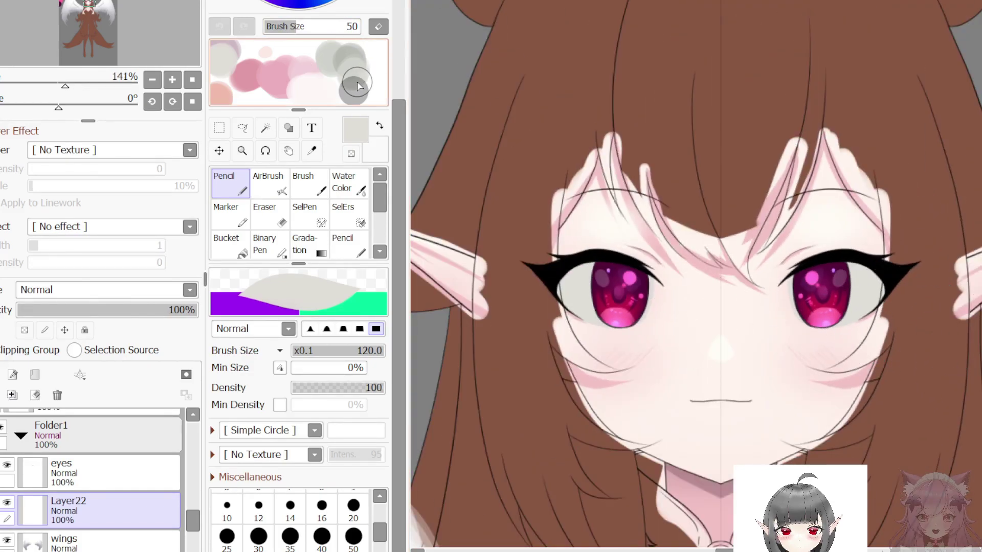
{"action": "right_click", "coordinate": [359, 85]}
{"action": "scroll", "coordinate": [869, 281], "scroll_direction": "up", "scroll_amount": 5}
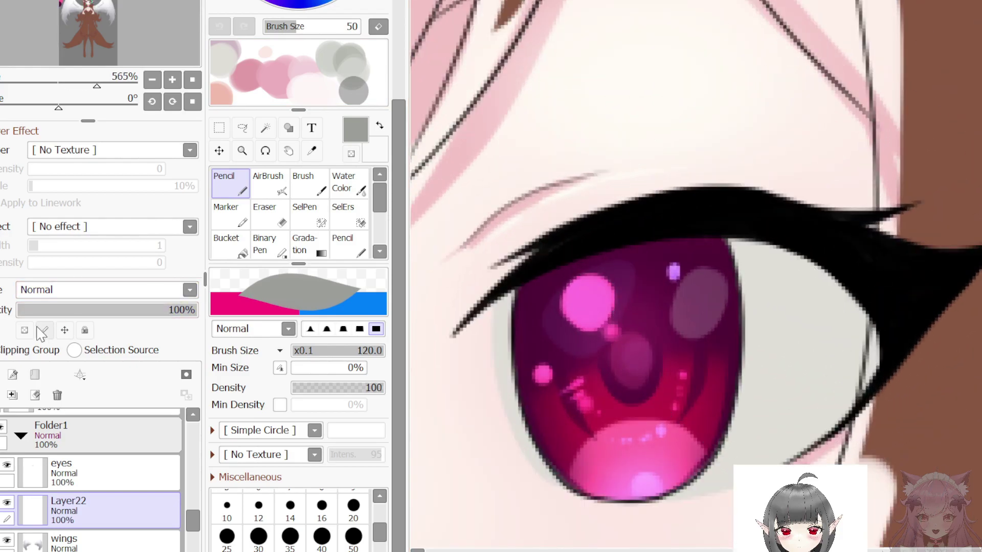
{"action": "mouse_move", "coordinate": [741, 285]}
{"action": "left_mouse_down"}
{"action": "mouse_move", "coordinate": [900, 356]}
{"action": "mouse_move", "coordinate": [845, 307]}
{"action": "mouse_move", "coordinate": [697, 242]}
{"action": "mouse_move", "coordinate": [830, 294]}
{"action": "left_mouse_up"}
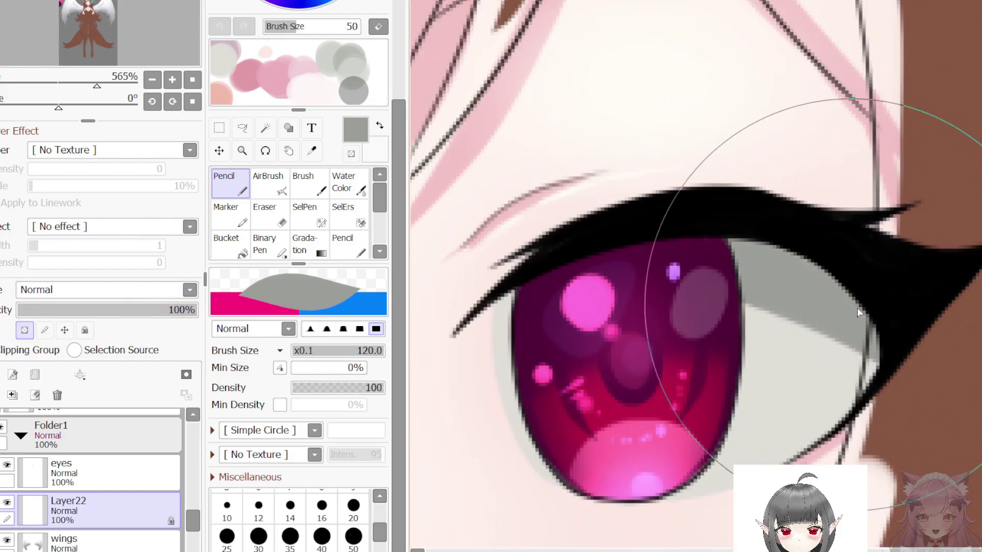
{"action": "key", "text": "ctrl+z"}
{"action": "mouse_move", "coordinate": [474, 325]}
{"action": "left_mouse_down"}
{"action": "mouse_move", "coordinate": [661, 312]}
{"action": "mouse_move", "coordinate": [869, 328]}
{"action": "left_mouse_up"}
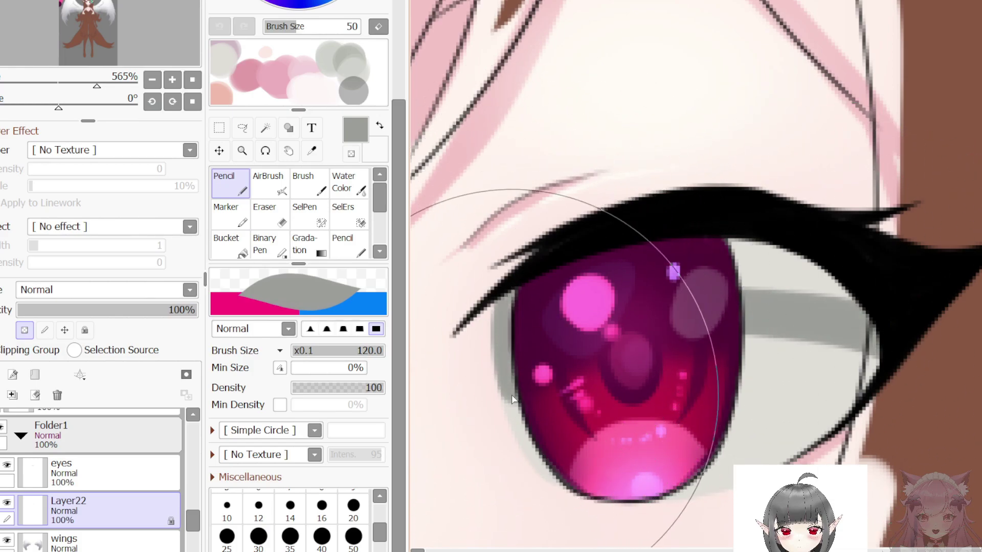
{"action": "left_click_drag", "start_coordinate": [778, 307], "coordinate": [693, 265]}
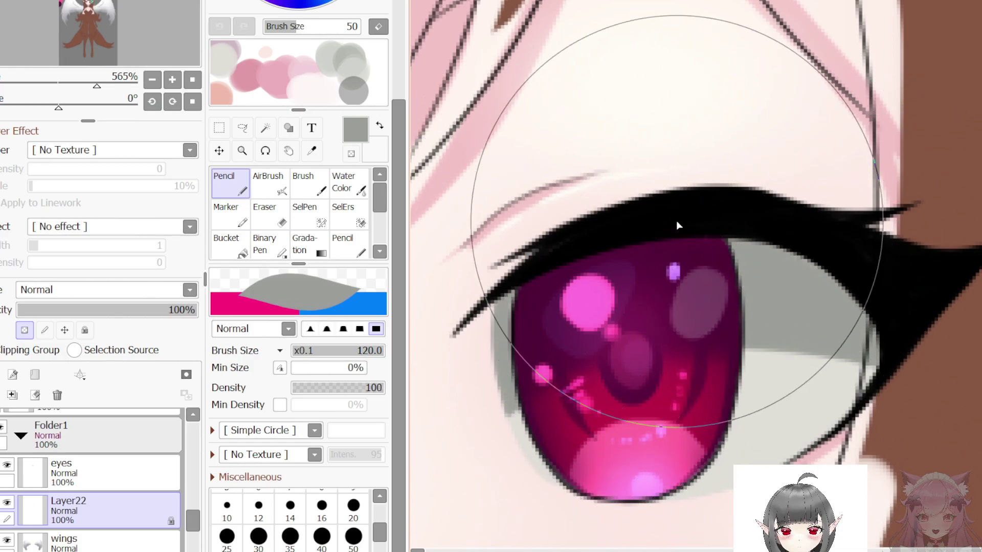
Step: Undo the eye white's shadow and repaint it with a lower edge that slopes down toward the outer corner
{"action": "key", "text": "Home"}
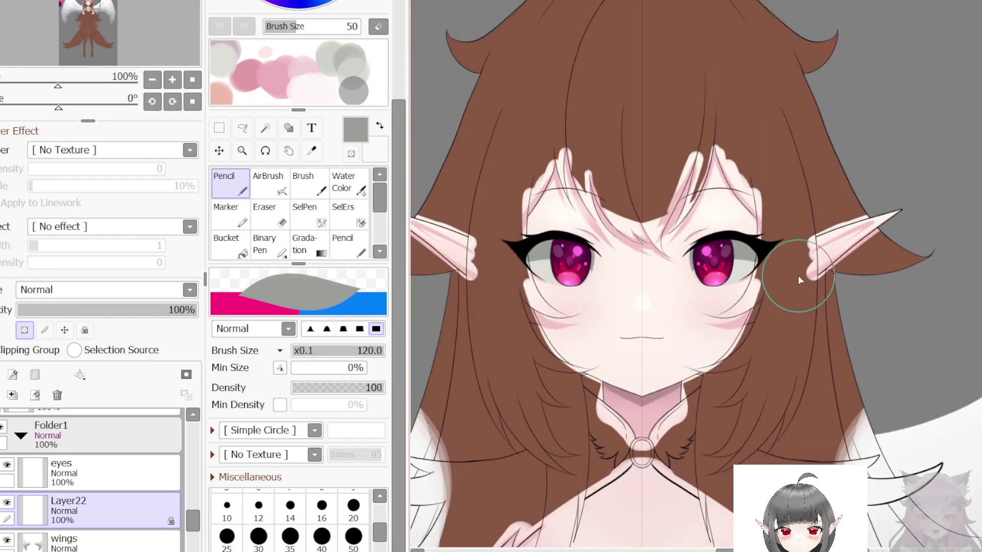
{"action": "scroll", "coordinate": [710, 244], "scroll_direction": "up", "scroll_amount": 7}
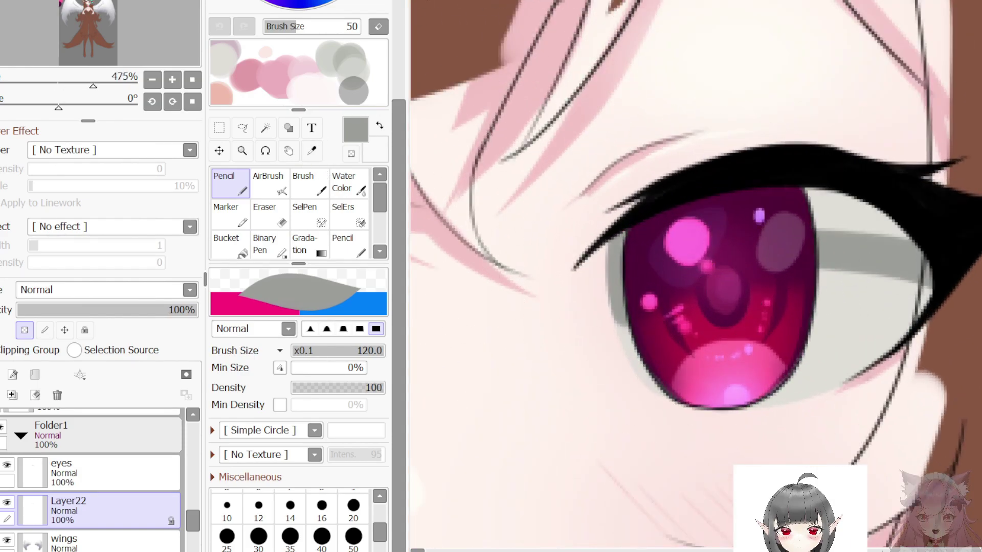
{"action": "key", "text": "ctrl+z"}
{"action": "left_click_drag", "start_coordinate": [612, 260], "coordinate": [981, 330]}
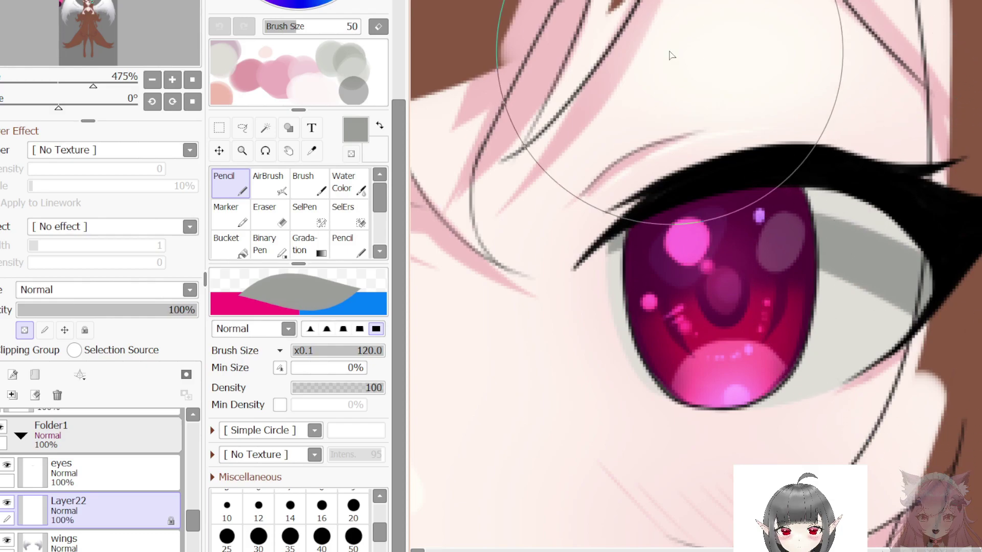
{"action": "mouse_move", "coordinate": [776, 220]}
{"action": "left_mouse_down"}
{"action": "mouse_move", "coordinate": [871, 219]}
{"action": "mouse_move", "coordinate": [941, 237]}
{"action": "left_mouse_up"}
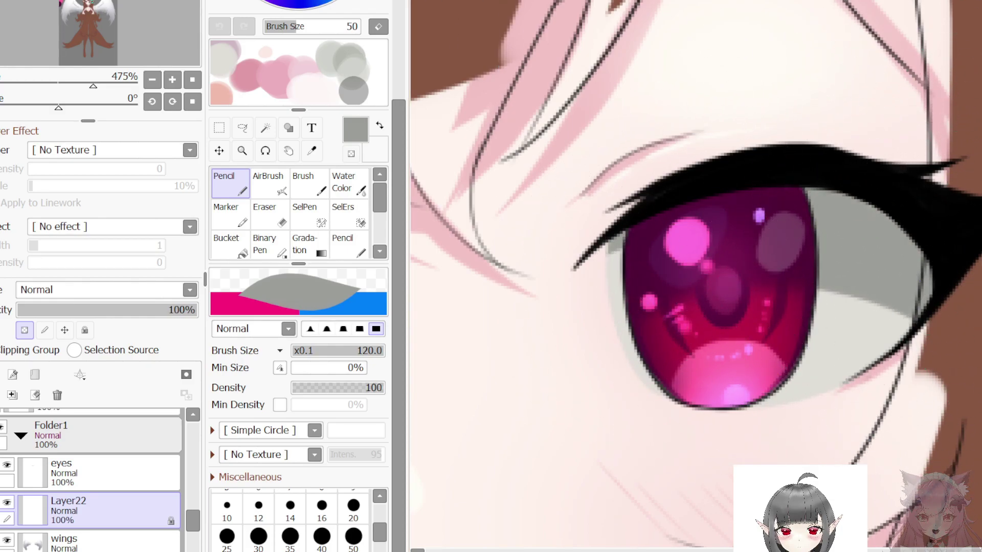
Step: Soften the grey shadow on the eye white with the AirBrush at size 50
{"action": "left_click", "coordinate": [286, 189]}
{"action": "mouse_move", "coordinate": [829, 245]}
{"action": "left_mouse_down"}
{"action": "mouse_move", "coordinate": [798, 229]}
{"action": "mouse_move", "coordinate": [849, 254]}
{"action": "mouse_move", "coordinate": [912, 261]}
{"action": "mouse_move", "coordinate": [870, 255]}
{"action": "left_mouse_up"}
{"action": "scroll", "coordinate": [896, 261], "scroll_direction": "down", "scroll_amount": 1}
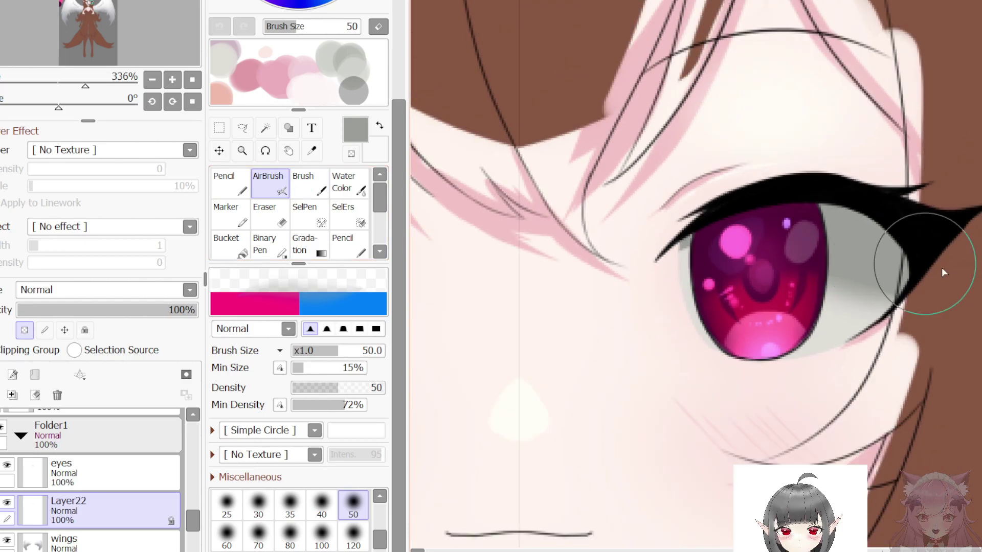
{"action": "scroll", "coordinate": [763, 195], "scroll_direction": "down", "scroll_amount": 3}
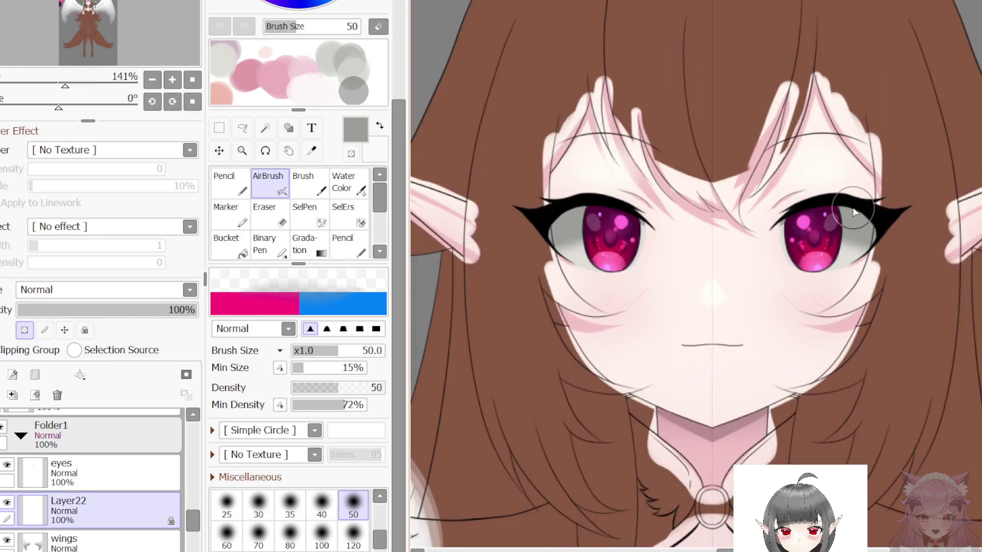
{"action": "scroll", "coordinate": [815, 225], "scroll_direction": "up", "scroll_amount": 4}
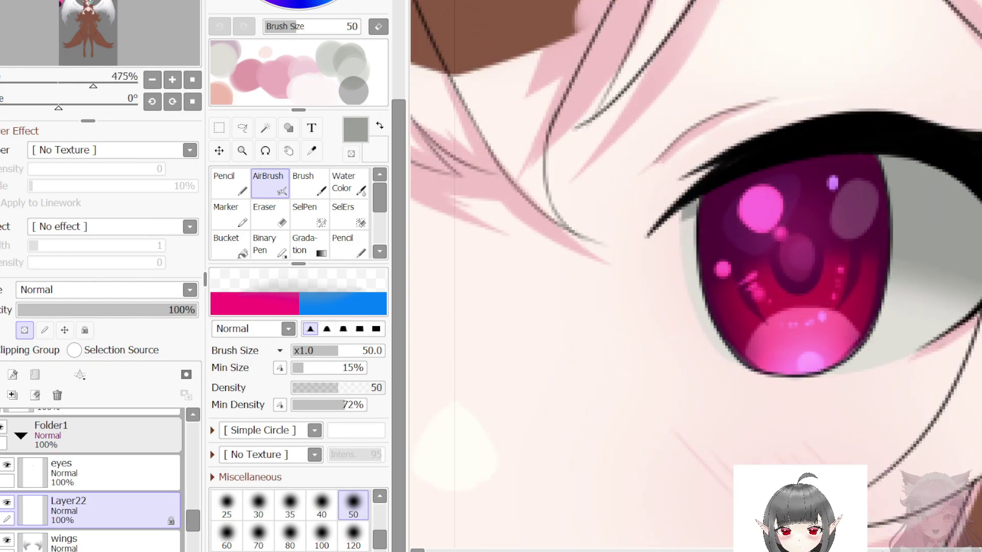
{"action": "scroll", "coordinate": [438, 279], "scroll_direction": "down", "scroll_amount": 1}
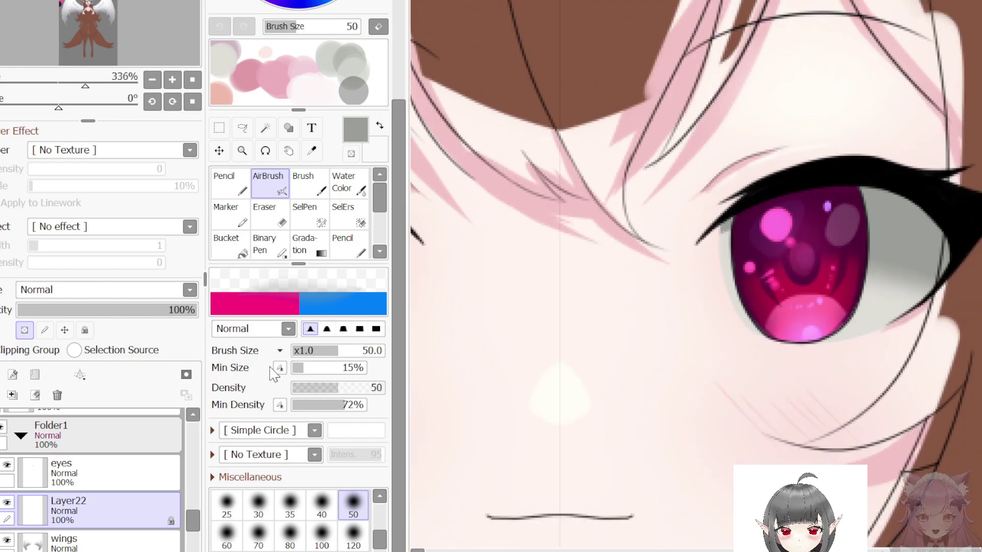
Step: Add a new layer above Layer18, just beneath the symmetric ruler
{"action": "left_click_drag", "start_coordinate": [195, 521], "coordinate": [193, 419]}
{"action": "left_click", "coordinate": [73, 460]}
{"action": "left_click", "coordinate": [12, 375]}
{"action": "scroll", "coordinate": [617, 351], "scroll_direction": "down", "scroll_amount": 3}
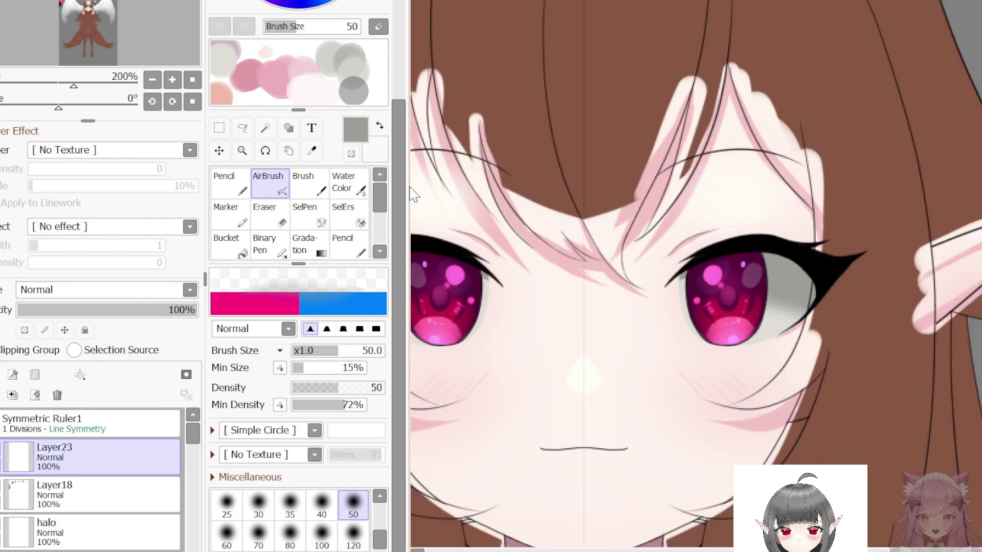
Step: Paint small white highlights with the size 50 Pencil across the iris's outer edge, its lower inner edge and the nearby eye white
{"action": "left_click_drag", "start_coordinate": [398, 281], "coordinate": [385, 161]}
{"action": "left_click_drag", "start_coordinate": [266, 51], "coordinate": [258, 23]}
{"action": "scroll", "coordinate": [788, 296], "scroll_direction": "up", "scroll_amount": 8}
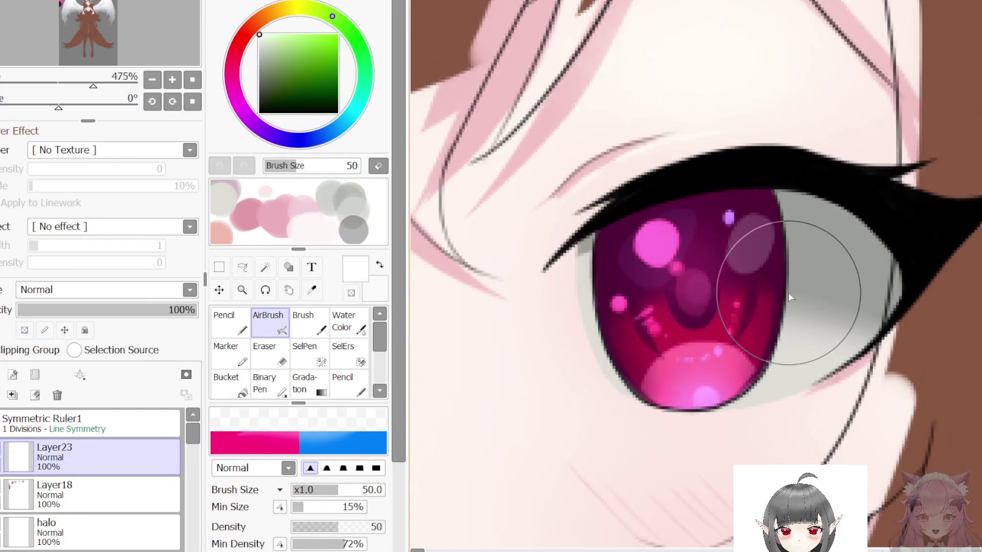
{"action": "left_click", "coordinate": [224, 322]}
{"action": "scroll", "coordinate": [296, 328], "scroll_direction": "down", "scroll_amount": 3}
{"action": "mouse_move", "coordinate": [796, 272]}
{"action": "left_mouse_down"}
{"action": "mouse_move", "coordinate": [763, 276]}
{"action": "mouse_move", "coordinate": [785, 289]}
{"action": "mouse_move", "coordinate": [807, 275]}
{"action": "mouse_move", "coordinate": [762, 277]}
{"action": "mouse_move", "coordinate": [778, 289]}
{"action": "left_mouse_up"}
{"action": "left_click", "coordinate": [831, 291]}
{"action": "left_click", "coordinate": [829, 295]}
{"action": "left_click", "coordinate": [831, 291]}
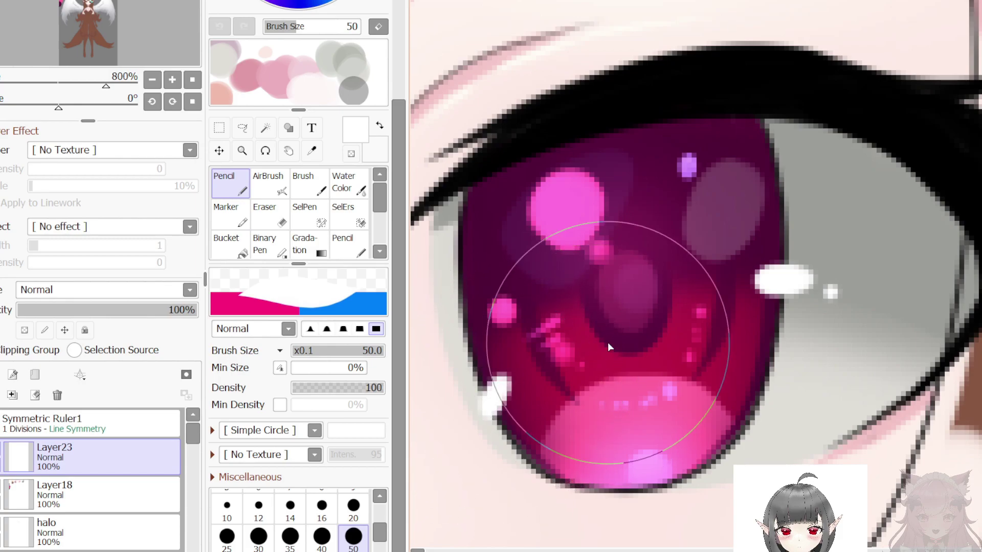
Step: Sample the iris's dark purple, select the eyelash layer Layer4 and protect its transparent pixels
{"action": "key", "text": "Home"}
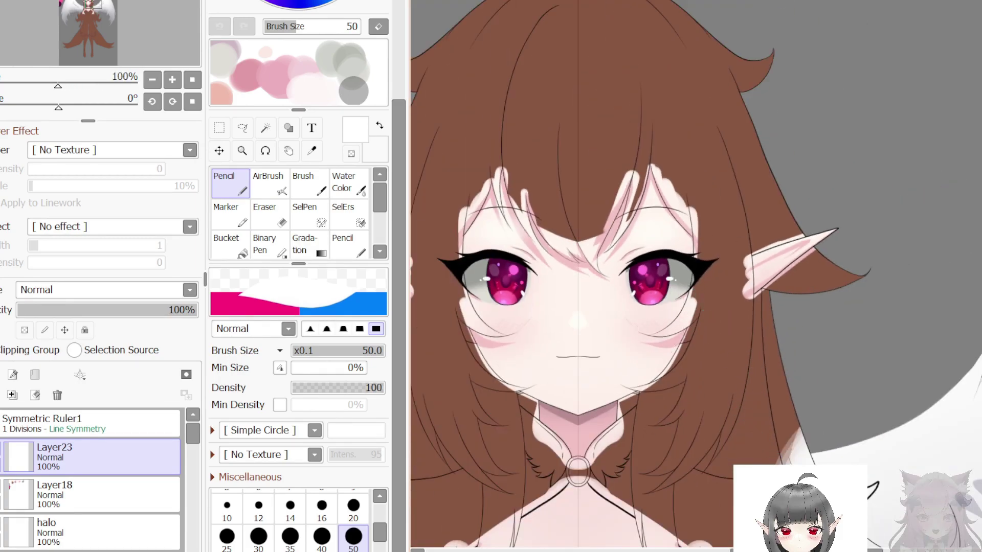
{"action": "left_click_drag", "start_coordinate": [803, 551], "coordinate": [778, 551]}
{"action": "scroll", "coordinate": [800, 356], "scroll_direction": "down", "scroll_amount": 1}
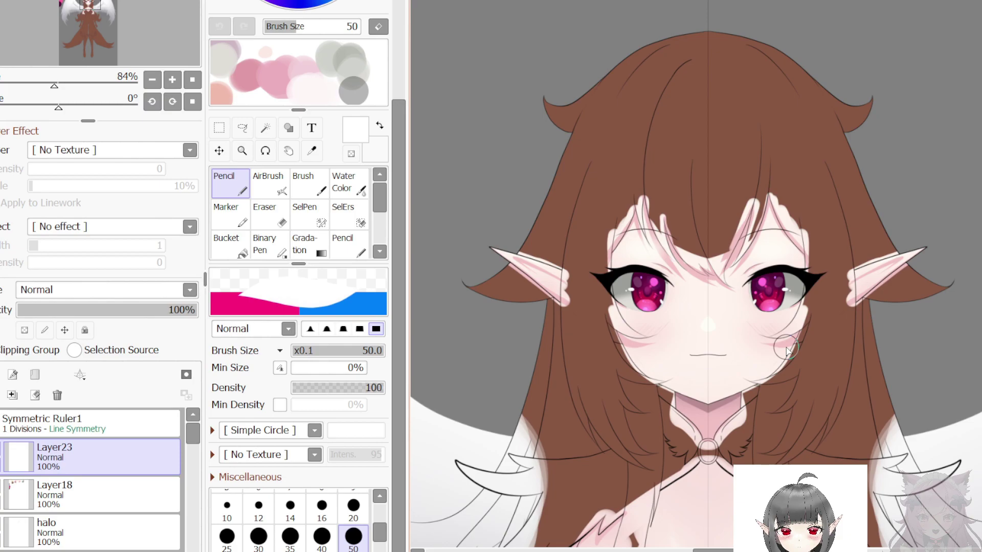
{"action": "scroll", "coordinate": [786, 358], "scroll_direction": "up", "scroll_amount": 6}
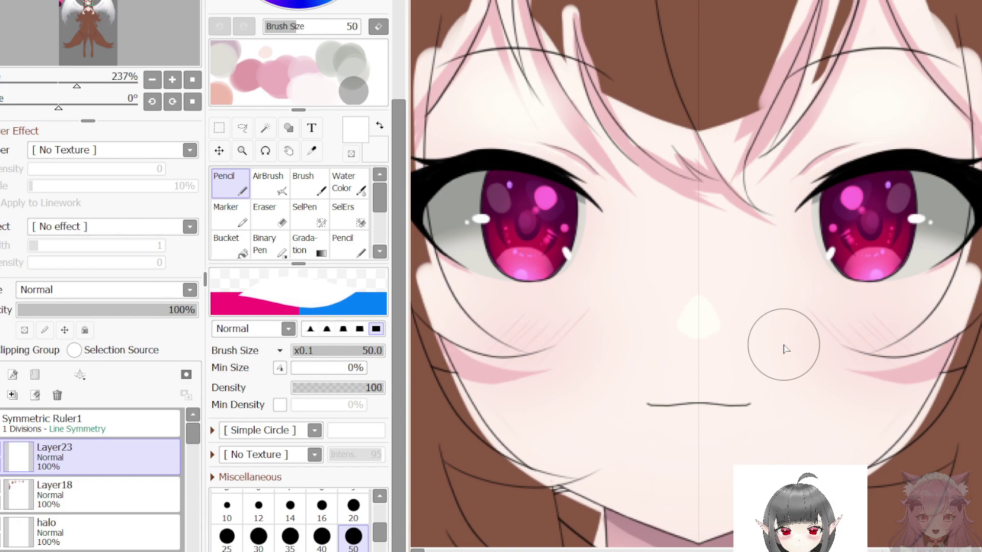
{"action": "left_click", "coordinate": [482, 183], "text": "alt"}
{"action": "left_click", "coordinate": [485, 184], "text": "alt"}
{"action": "scroll", "coordinate": [69, 512], "scroll_direction": "down", "scroll_amount": 3}
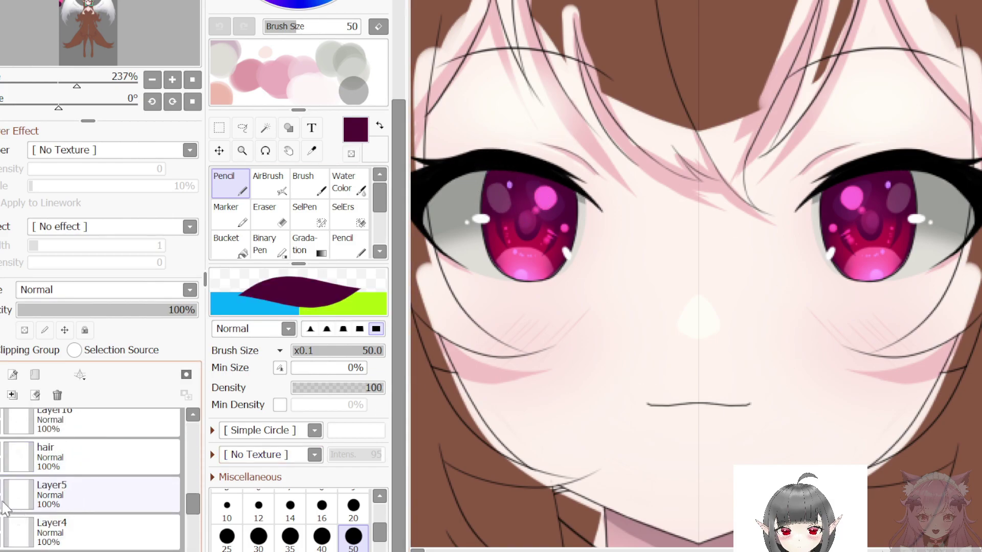
{"action": "left_click", "coordinate": [10, 532]}
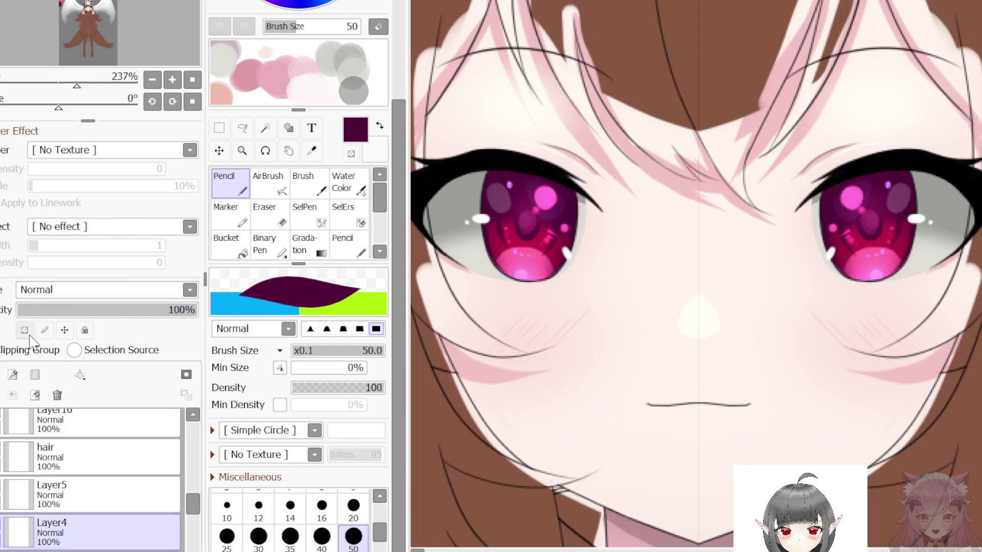
{"action": "left_click", "coordinate": [30, 334]}
Step: Sample the pink skin shadow and softly tint the upper lashes with the AirBrush at size 120 and density 20
{"action": "scroll", "coordinate": [742, 328], "scroll_direction": "down", "scroll_amount": 1}
{"action": "scroll", "coordinate": [485, 314], "scroll_direction": "up", "scroll_amount": 2}
{"action": "left_click", "coordinate": [548, 390], "text": "alt"}
{"action": "scroll", "coordinate": [578, 179], "scroll_direction": "up", "scroll_amount": 2}
{"action": "key", "text": "b"}
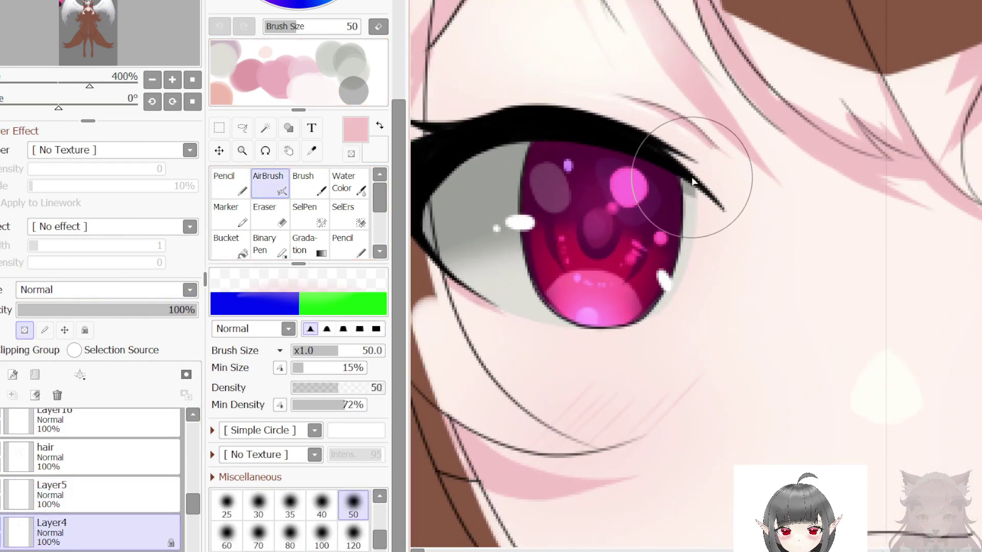
{"action": "scroll", "coordinate": [546, 180], "scroll_direction": "down", "scroll_amount": 5}
{"action": "scroll", "coordinate": [595, 199], "scroll_direction": "up", "scroll_amount": 4}
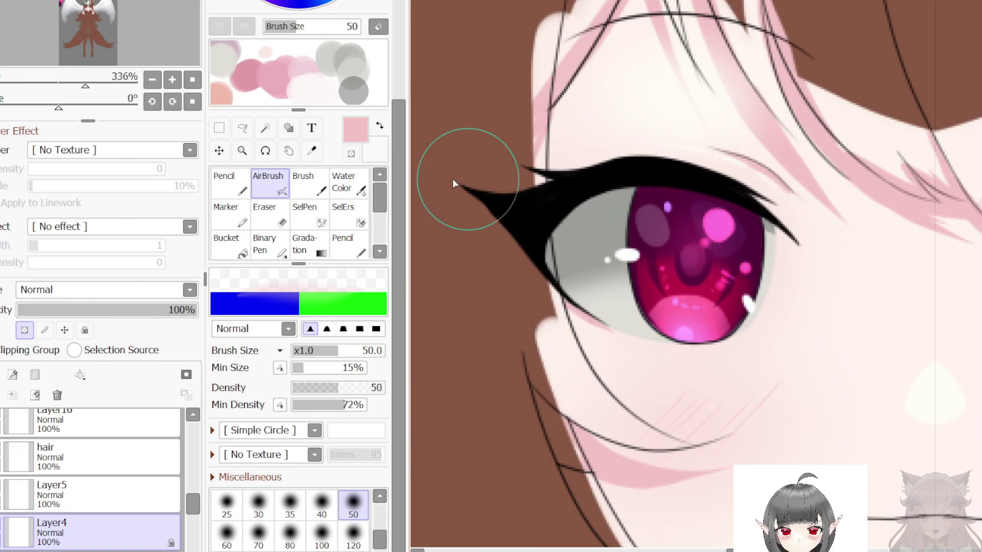
{"action": "left_click", "coordinate": [353, 536]}
{"action": "left_click", "coordinate": [310, 389]}
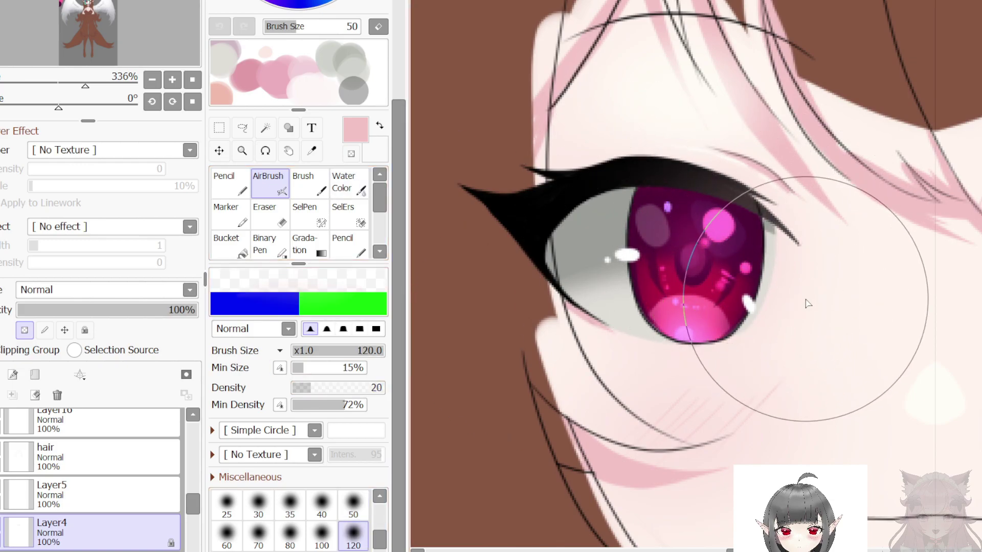
{"action": "scroll", "coordinate": [718, 297], "scroll_direction": "down", "scroll_amount": 4}
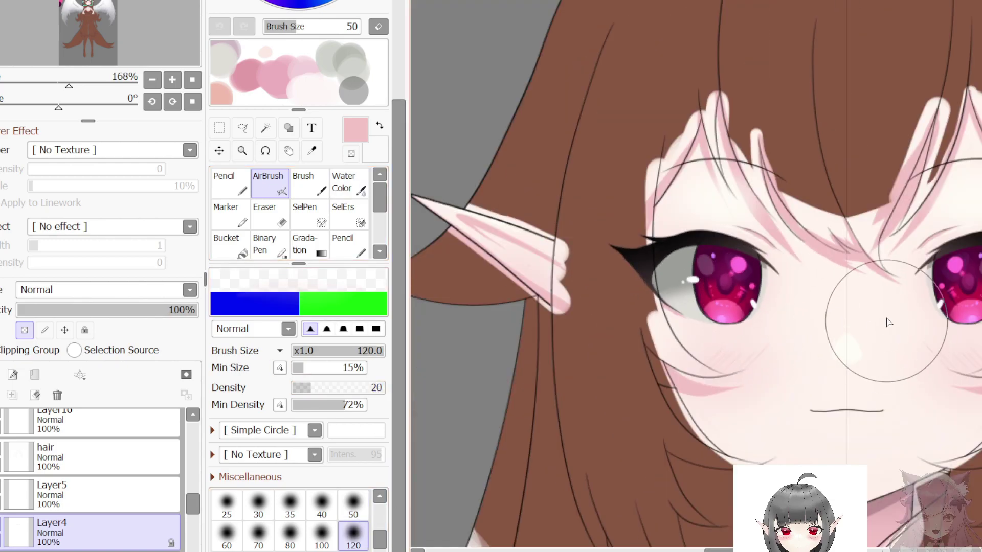
{"action": "scroll", "coordinate": [777, 348], "scroll_direction": "up", "scroll_amount": 5}
{"action": "scroll", "coordinate": [796, 365], "scroll_direction": "down", "scroll_amount": 3}
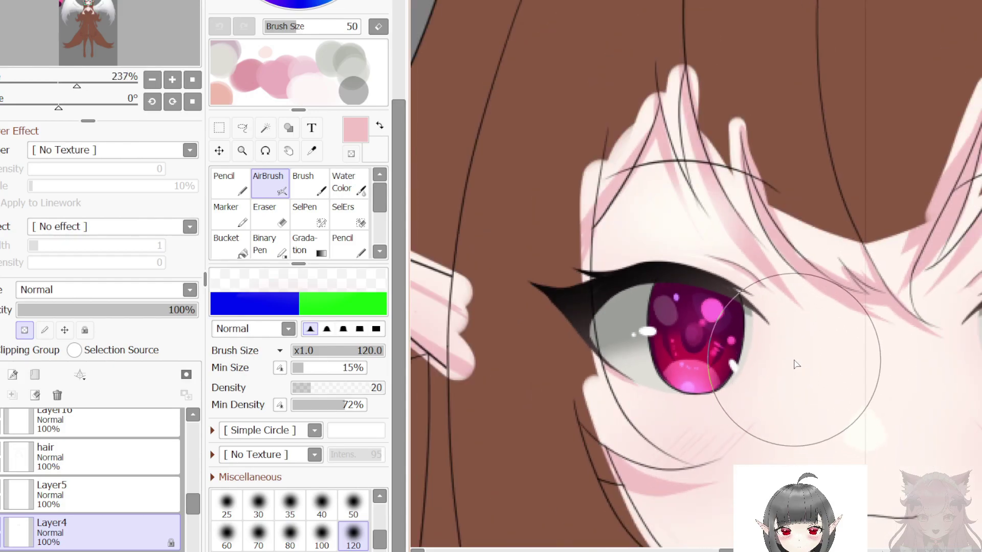
Step: Sample a muted purple from the iris and pencil oval highlights along the upper lashes on a new layer at 32% opacity
{"action": "key", "text": "n"}
{"action": "left_click", "coordinate": [690, 315], "text": "alt"}
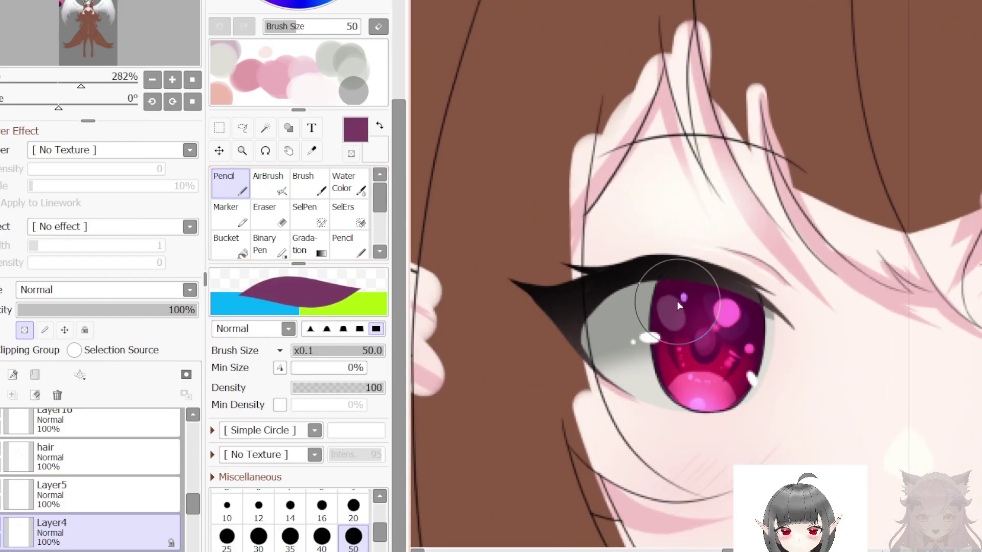
{"action": "scroll", "coordinate": [628, 246], "scroll_direction": "up", "scroll_amount": 4}
{"action": "mouse_move", "coordinate": [629, 246]}
{"action": "left_mouse_down"}
{"action": "mouse_move", "coordinate": [586, 260]}
{"action": "mouse_move", "coordinate": [648, 241]}
{"action": "mouse_move", "coordinate": [608, 259]}
{"action": "mouse_move", "coordinate": [610, 247]}
{"action": "mouse_move", "coordinate": [672, 246]}
{"action": "mouse_move", "coordinate": [576, 264]}
{"action": "left_mouse_up"}
{"action": "left_click", "coordinate": [562, 270]}
{"action": "left_click", "coordinate": [97, 313]}
Step: Airbrush the muted purple softly over the upper lashes on Layer4 at size 120 and density 20
{"action": "left_click", "coordinate": [268, 182]}
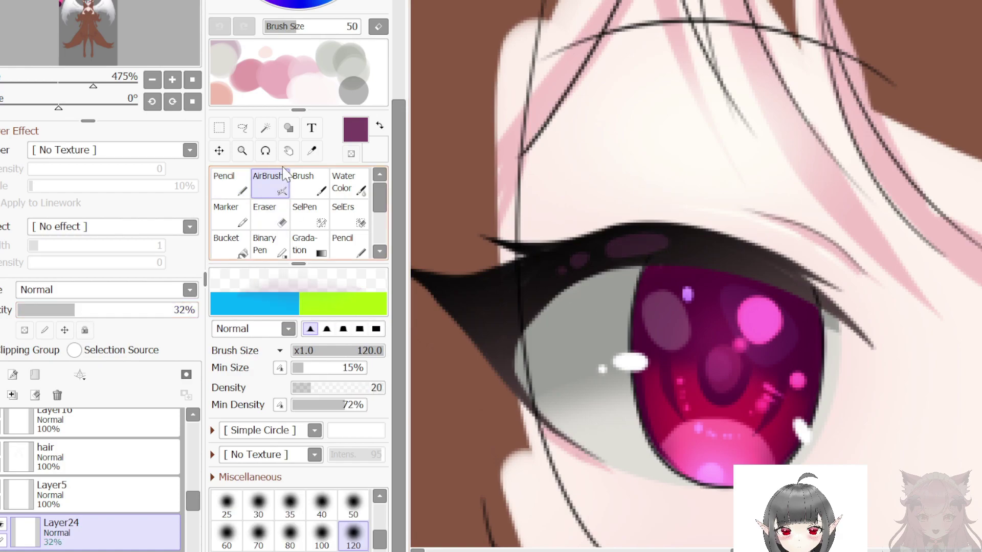
{"action": "scroll", "coordinate": [139, 522], "scroll_direction": "down", "scroll_amount": 1}
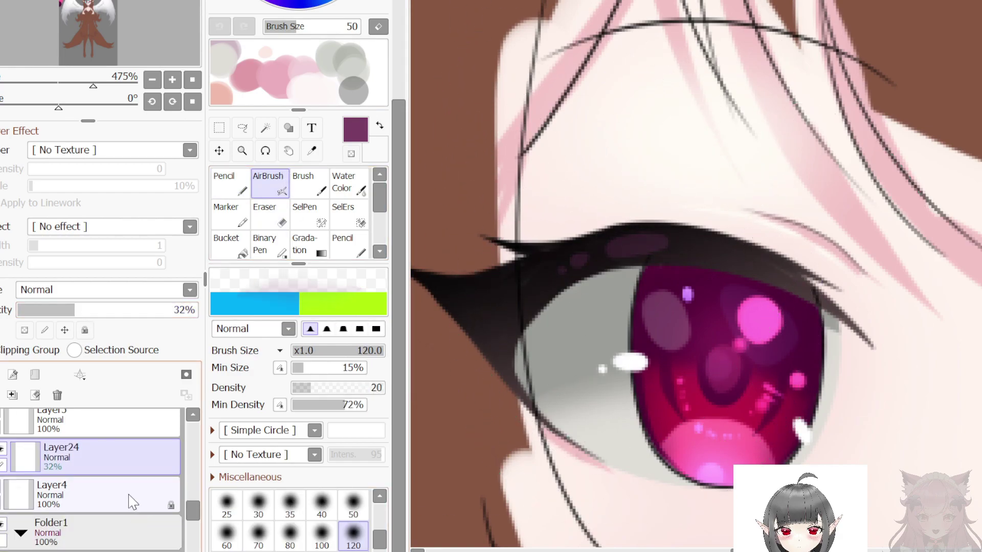
{"action": "left_click", "coordinate": [132, 494]}
{"action": "scroll", "coordinate": [650, 366], "scroll_direction": "down", "scroll_amount": 3}
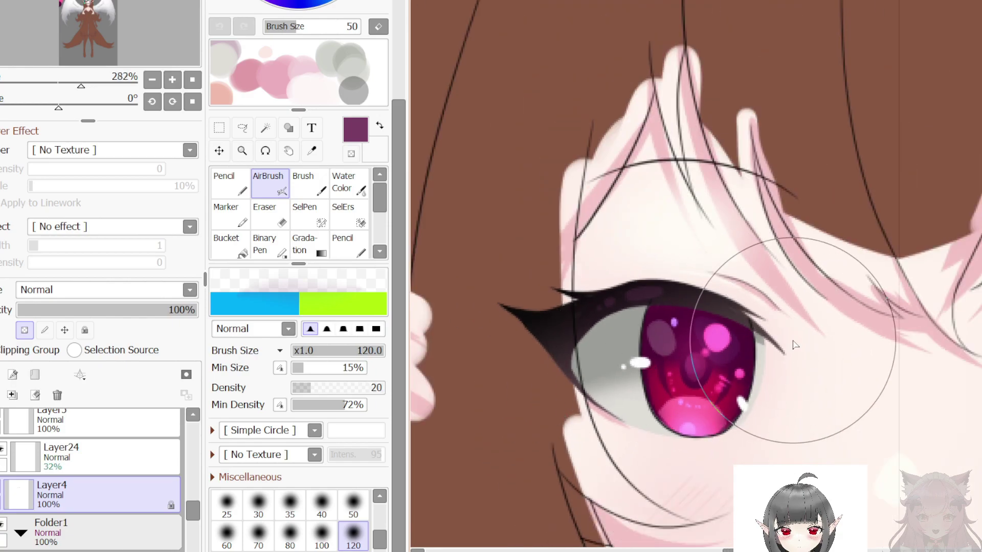
{"action": "scroll", "coordinate": [115, 465], "scroll_direction": "up", "scroll_amount": 1}
Step: Clean up the iris outline on Layer5 where it meets the upper lashes, using the Eraser at size 2
{"action": "left_click", "coordinate": [111, 459]}
{"action": "left_click", "coordinate": [309, 213]}
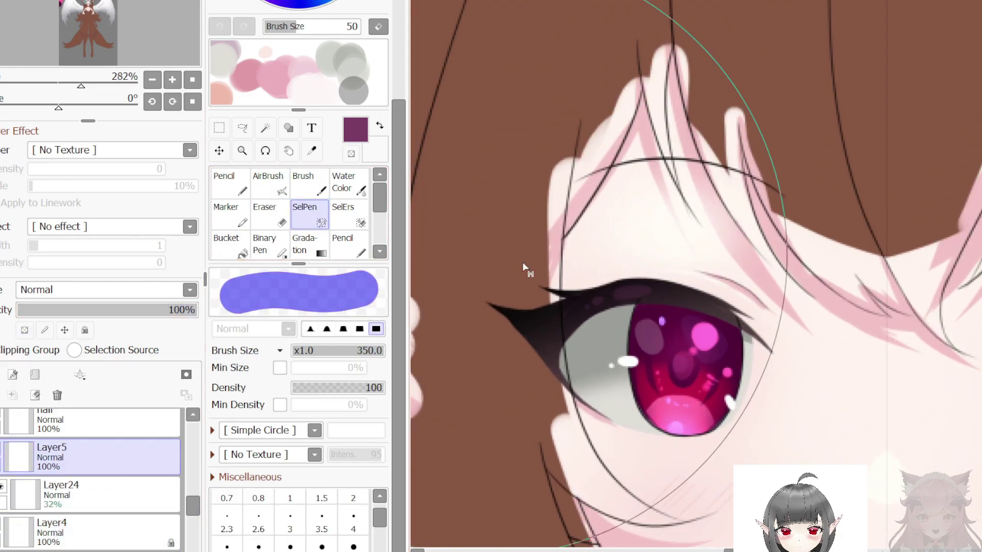
{"action": "scroll", "coordinate": [641, 293], "scroll_direction": "up", "scroll_amount": 3}
{"action": "left_click", "coordinate": [270, 214]}
{"action": "left_click", "coordinate": [352, 506]}
{"action": "scroll", "coordinate": [843, 437], "scroll_direction": "up", "scroll_amount": 2}
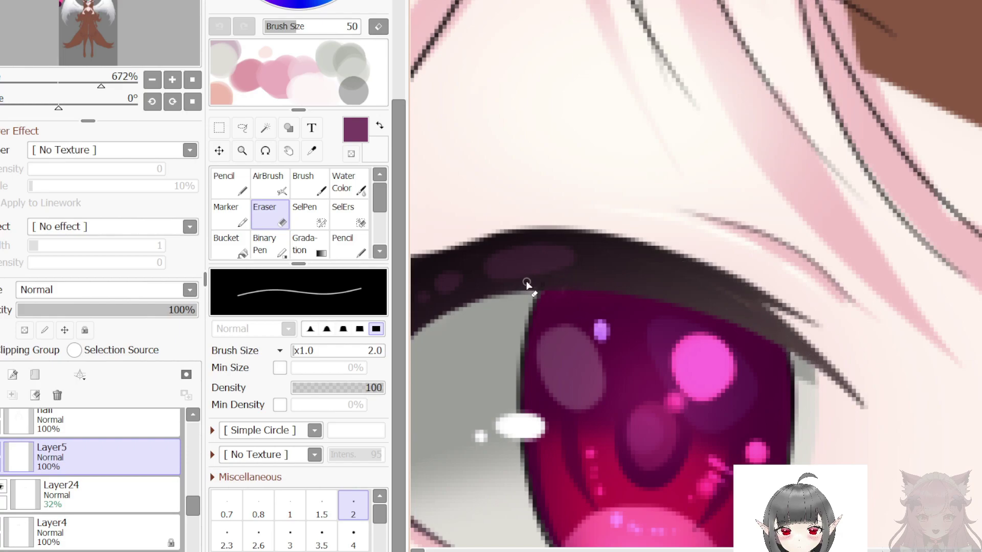
{"action": "scroll", "coordinate": [524, 246], "scroll_direction": "down", "scroll_amount": 4}
{"action": "scroll", "coordinate": [465, 232], "scroll_direction": "up", "scroll_amount": 1}
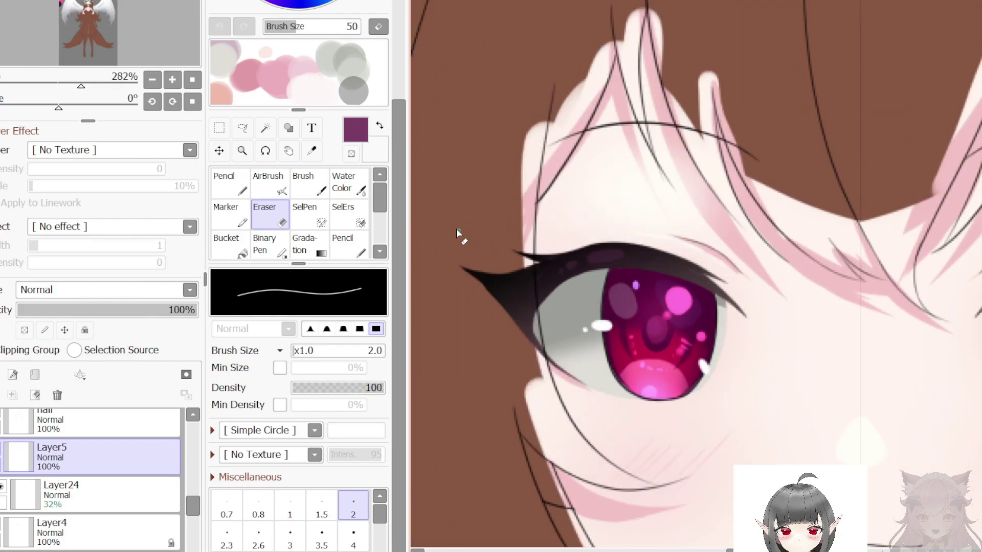
Step: Protect Layer5's transparent pixels and recolour its iris outline with a very dark purple fill
{"action": "scroll", "coordinate": [404, 169], "scroll_direction": "up", "scroll_amount": 1}
{"action": "scroll", "coordinate": [402, 163], "scroll_direction": "up", "scroll_amount": 1}
{"action": "left_click", "coordinate": [281, 54]}
{"action": "left_click", "coordinate": [24, 330]}
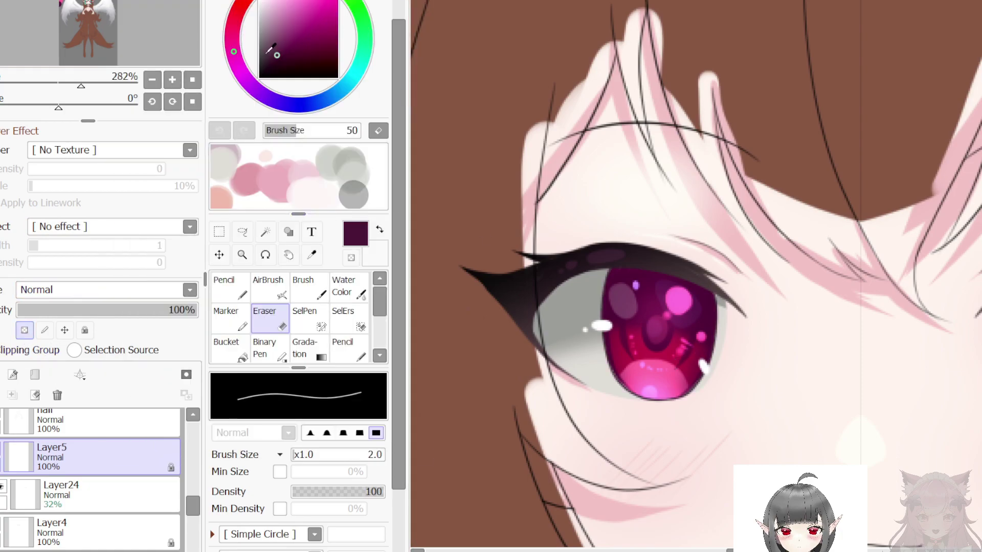
{"action": "left_click", "coordinate": [122, 1]}
{"action": "left_click", "coordinate": [167, 216]}
{"action": "scroll", "coordinate": [627, 367], "scroll_direction": "up", "scroll_amount": 4}
{"action": "scroll", "coordinate": [626, 367], "scroll_direction": "down", "scroll_amount": 2}
{"action": "scroll", "coordinate": [626, 367], "scroll_direction": "down", "scroll_amount": 2}
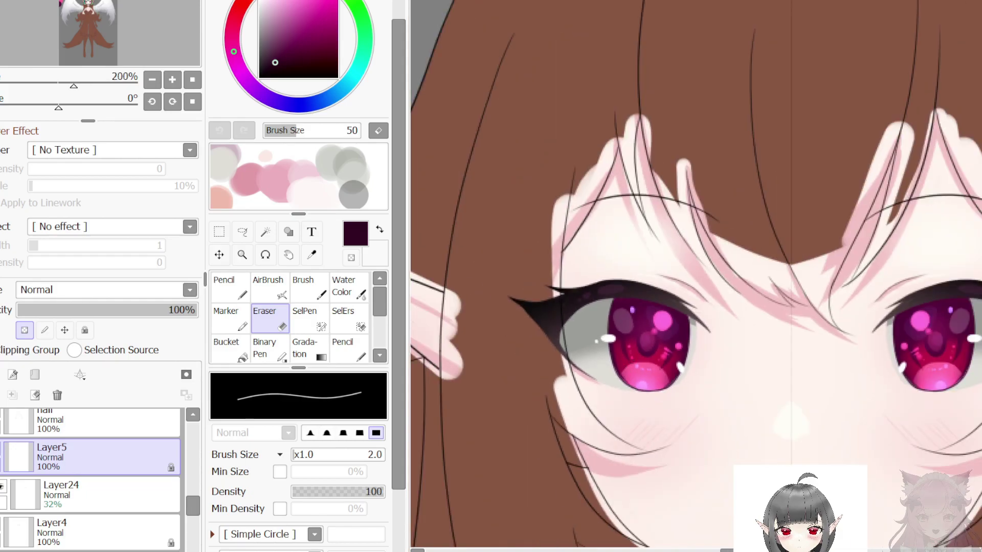
{"action": "scroll", "coordinate": [666, 341], "scroll_direction": "up", "scroll_amount": 4}
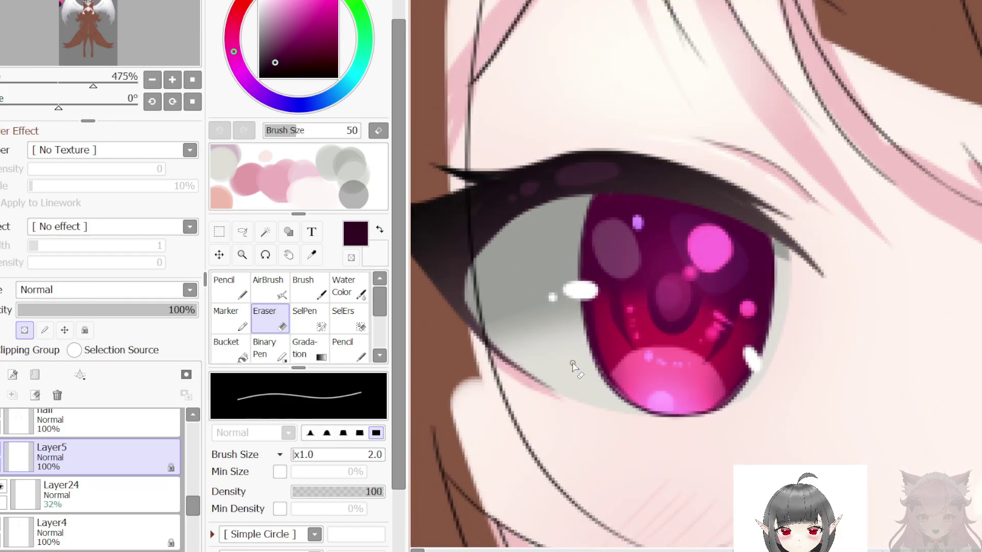
{"action": "scroll", "coordinate": [507, 313], "scroll_direction": "down", "scroll_amount": 1}
{"action": "scroll", "coordinate": [647, 259], "scroll_direction": "down", "scroll_amount": 1}
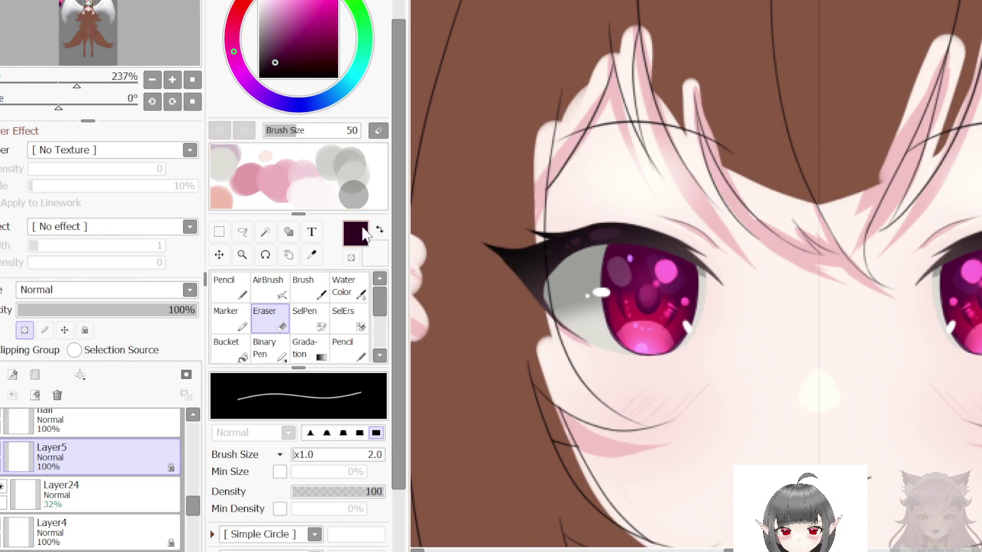
Step: Sample the pale skin tone and airbrush it lightly over the lashes on Layer4 at size 120 and density 20
{"action": "left_click", "coordinate": [587, 134], "text": "alt"}
{"action": "left_click", "coordinate": [131, 524]}
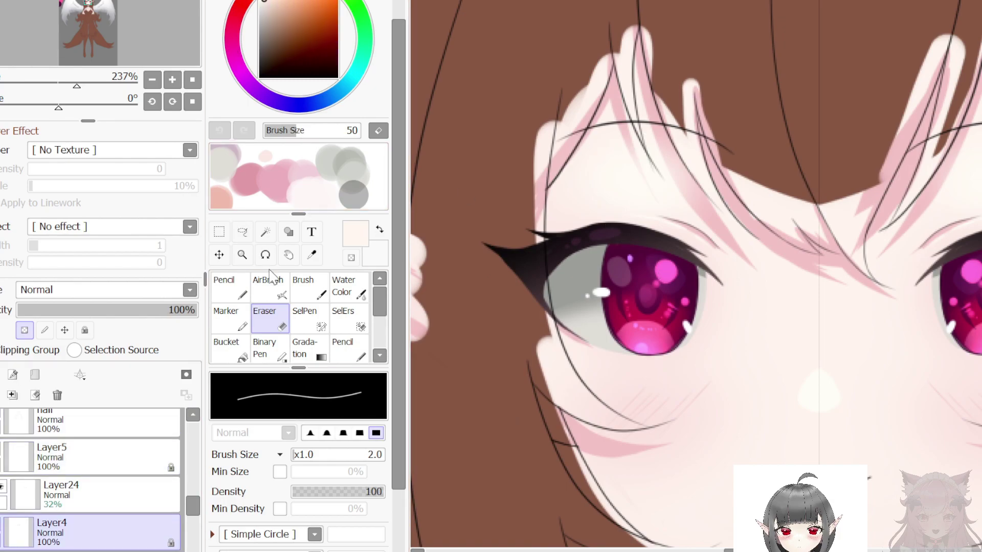
{"action": "left_click", "coordinate": [269, 286]}
{"action": "scroll", "coordinate": [665, 287], "scroll_direction": "up", "scroll_amount": 2}
{"action": "scroll", "coordinate": [539, 368], "scroll_direction": "down", "scroll_amount": 2}
{"action": "scroll", "coordinate": [554, 287], "scroll_direction": "up", "scroll_amount": 1}
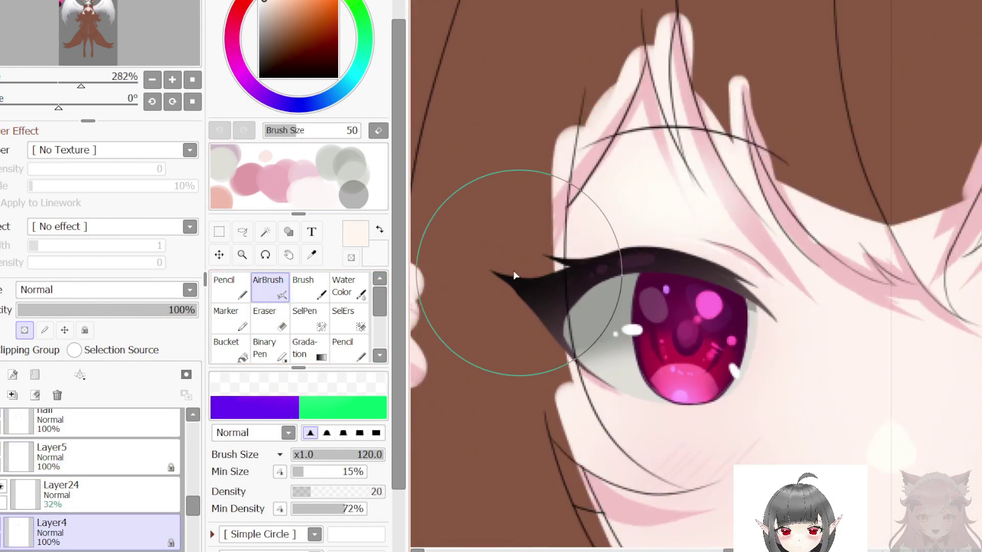